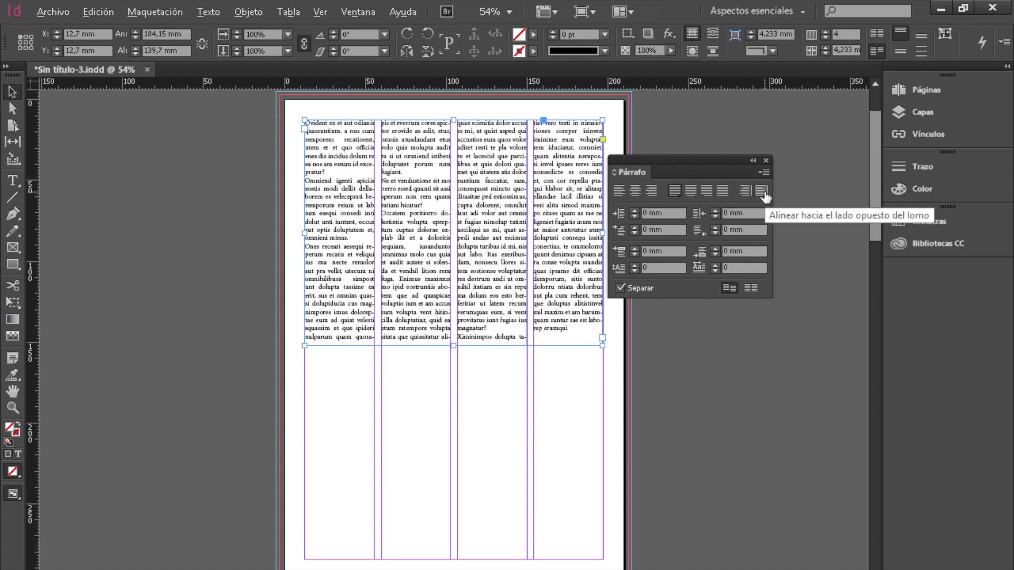
Open the Justification settings for the selected text frame and turn on the preview
click(763, 172)
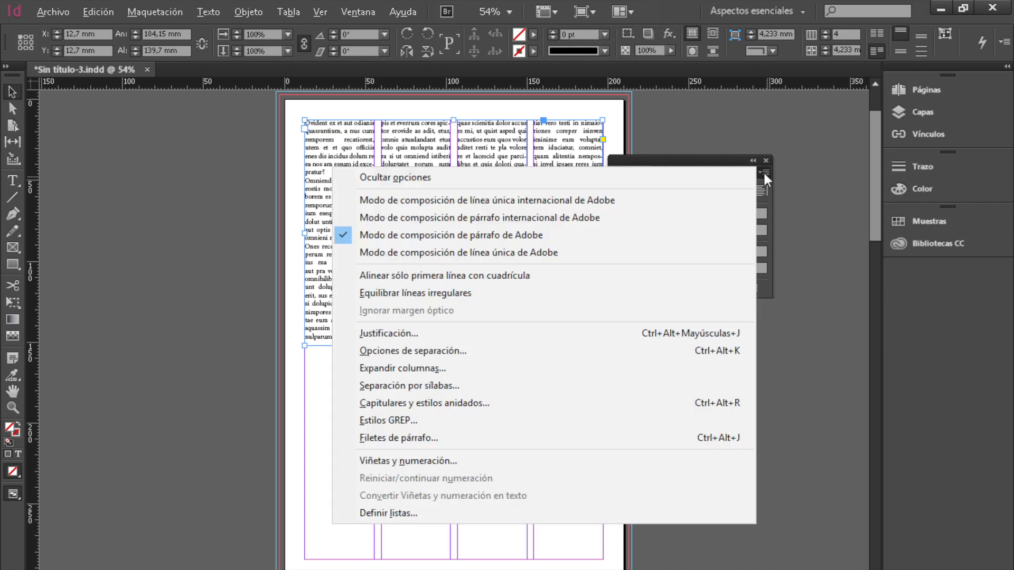
click(702, 336)
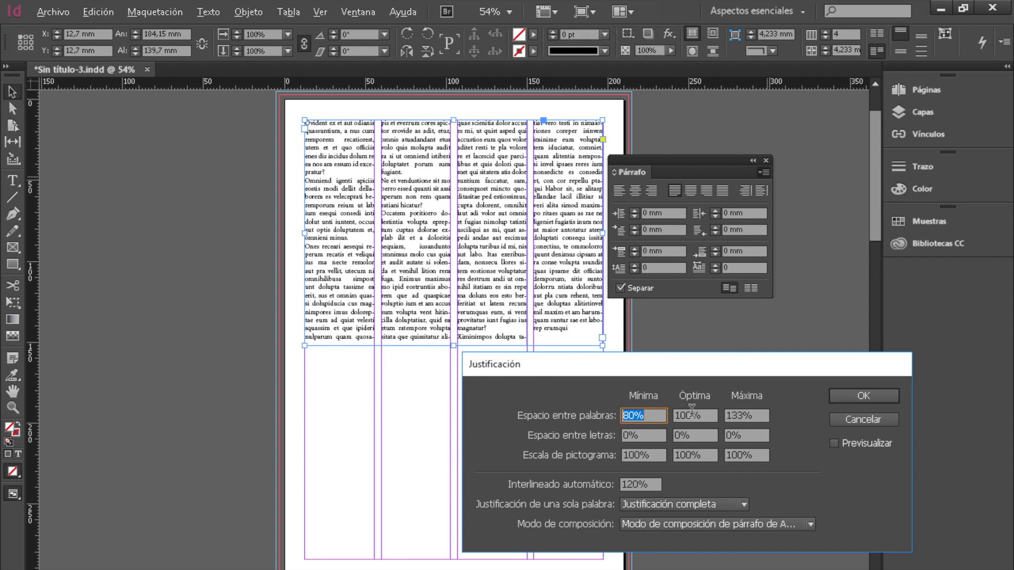
click(834, 444)
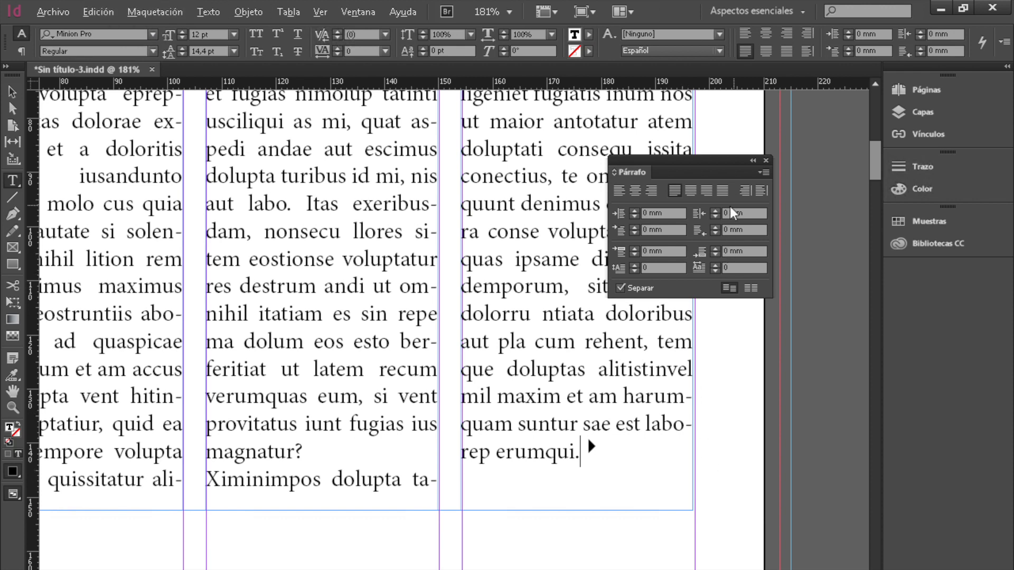
Justify all lines of the last paragraph and insert a flush space (Espacio de alineación) between its final full stop and the end-of-story mark
click(721, 192)
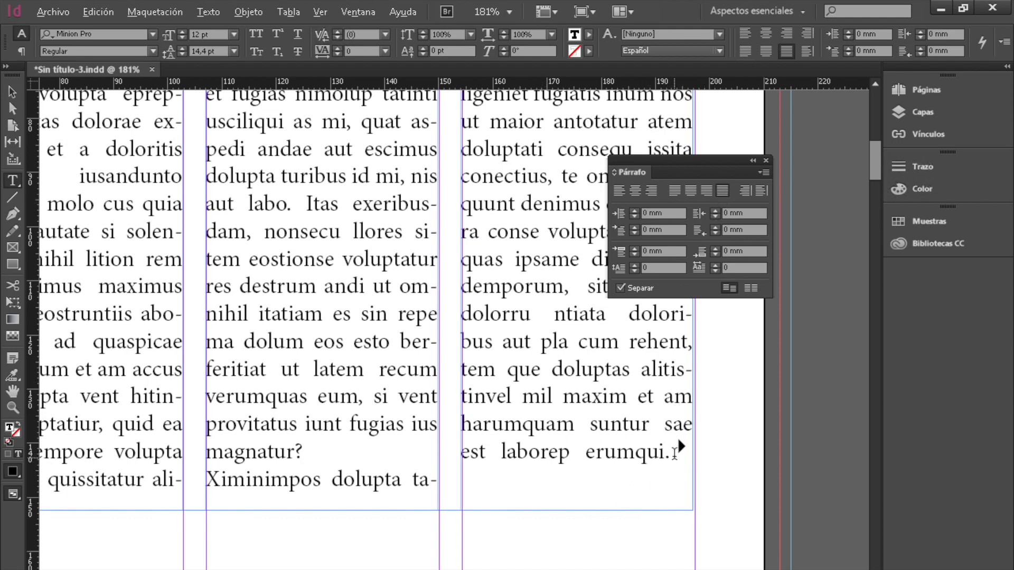
click(207, 11)
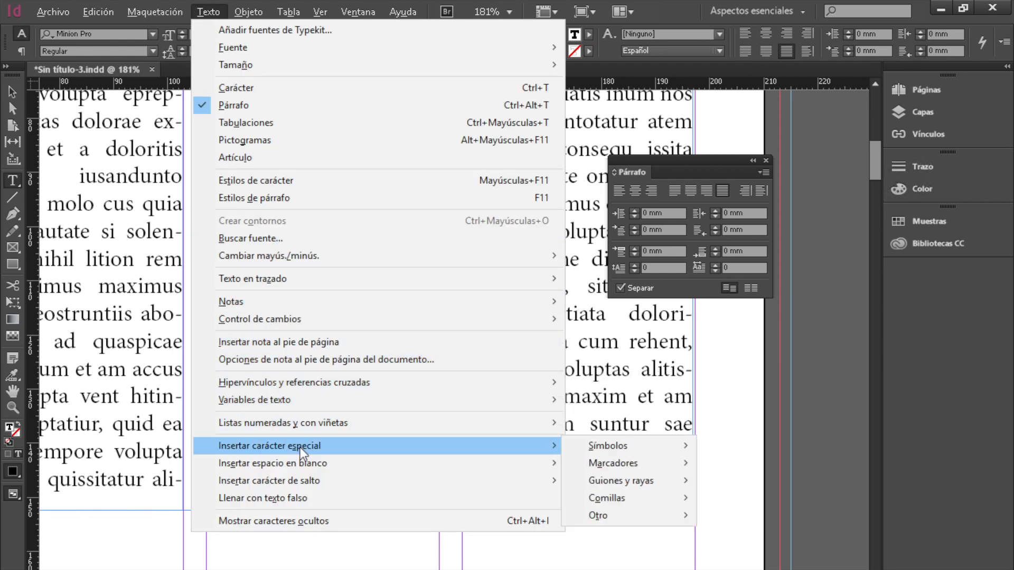
mouse_move(311, 466)
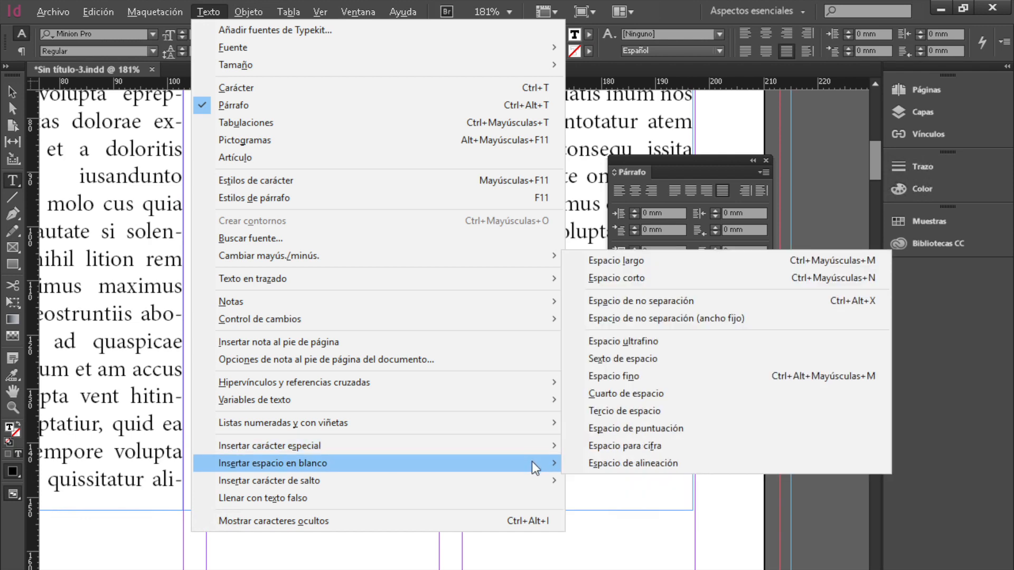
click(580, 464)
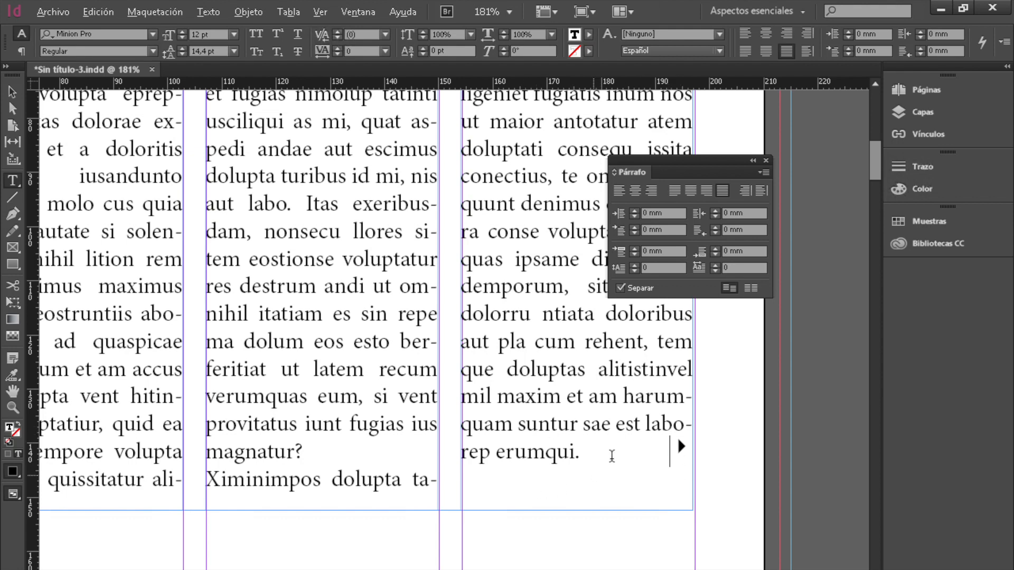
click(662, 525)
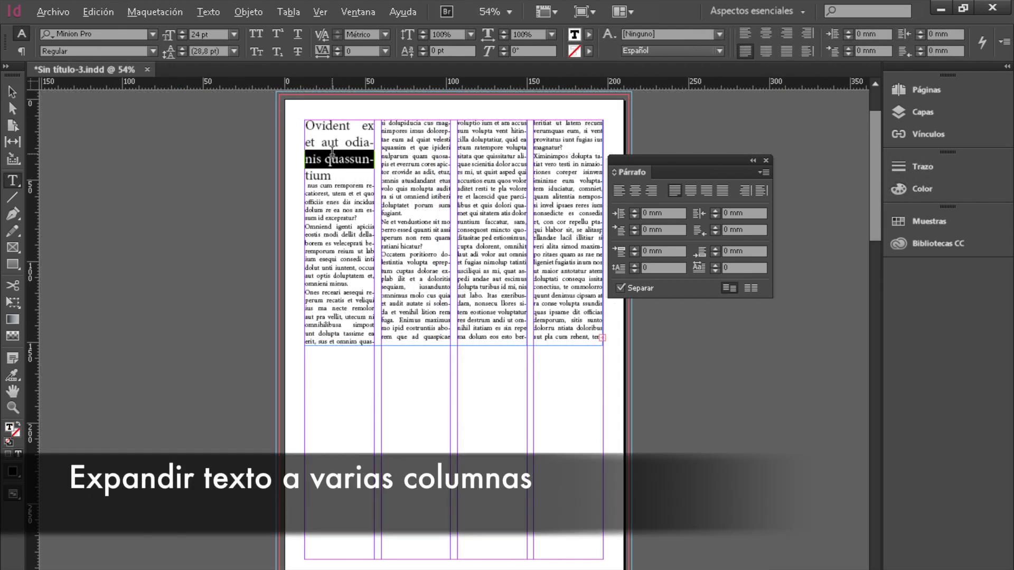
Set the paragraph layout of the heading "Ovident ex et aut odianis quassuntium" to span columns (Expandir columnas)
drag(306, 127, 346, 177)
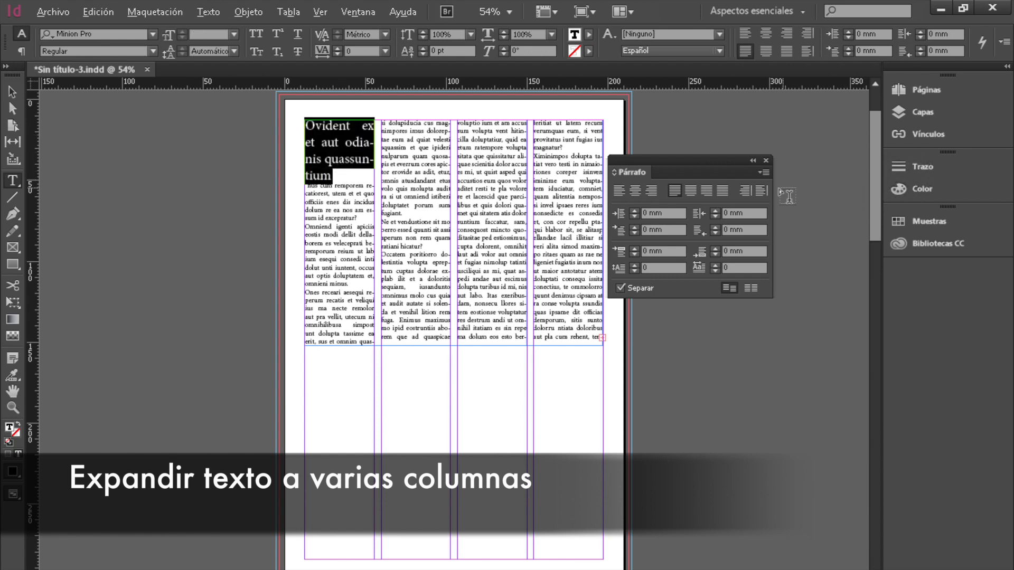
click(764, 172)
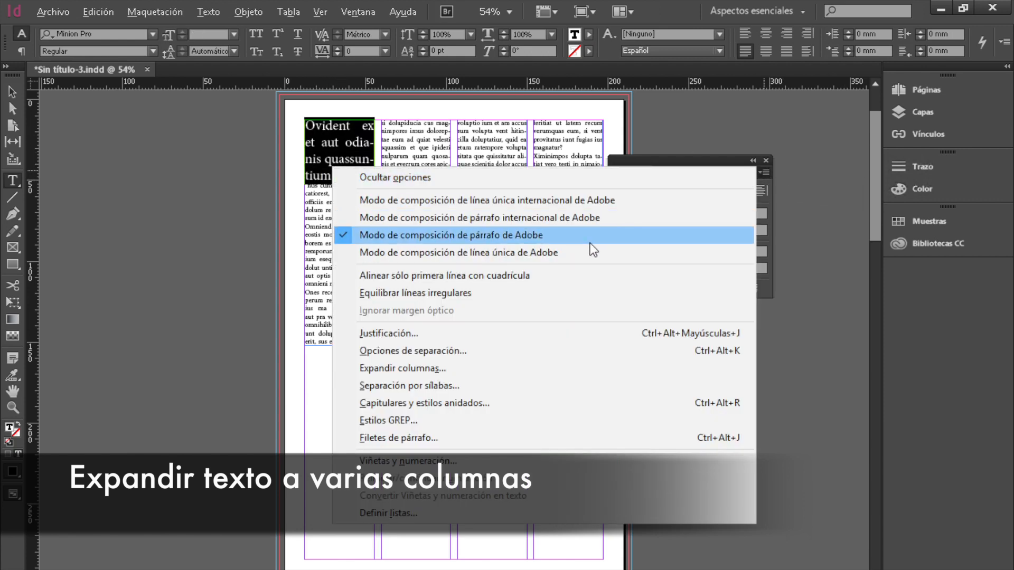
click(389, 368)
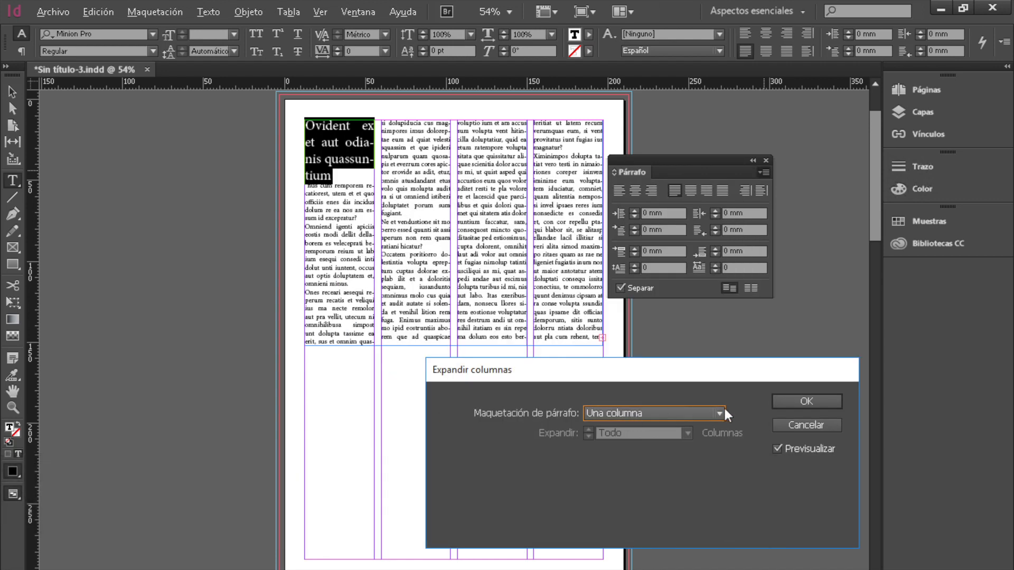
click(721, 412)
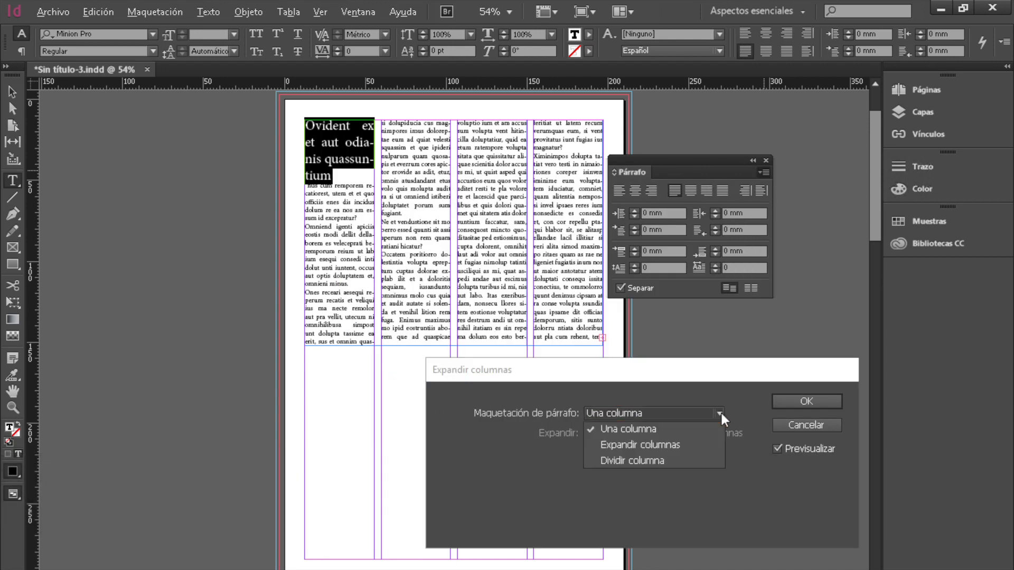
click(721, 442)
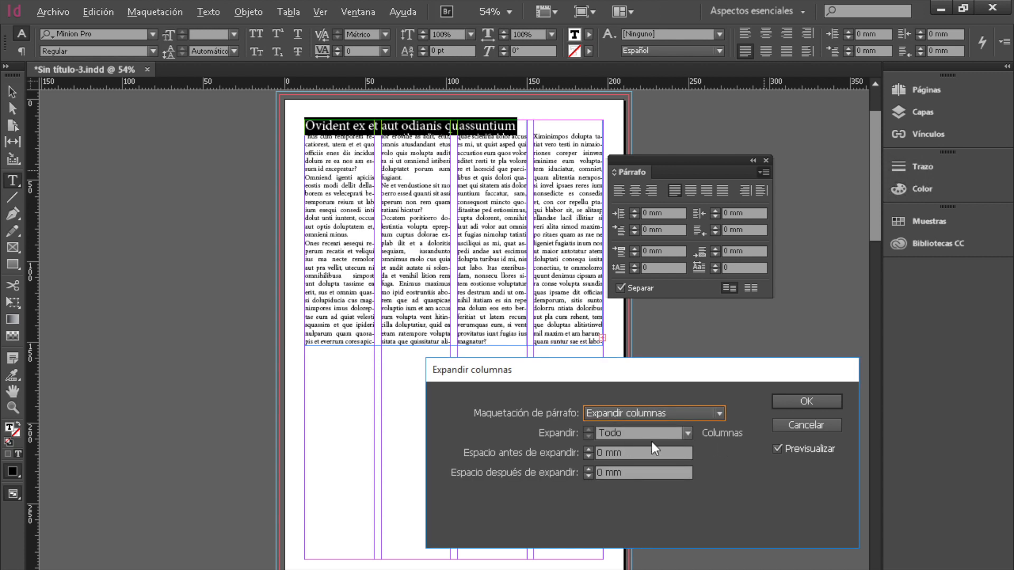
Preview the heading spanning 2 and 3 columns, and set its span to 4 columns
click(687, 433)
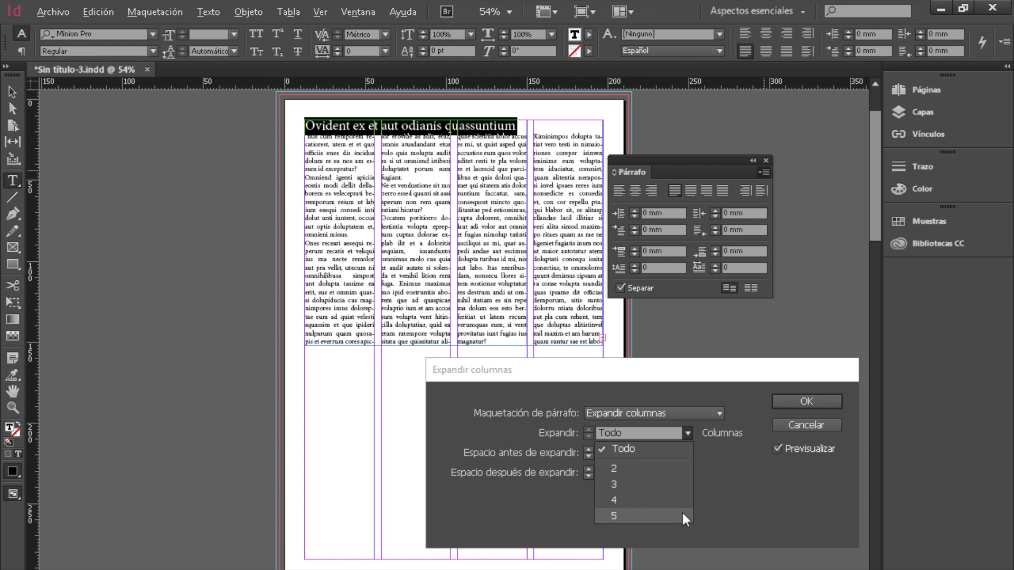
click(680, 467)
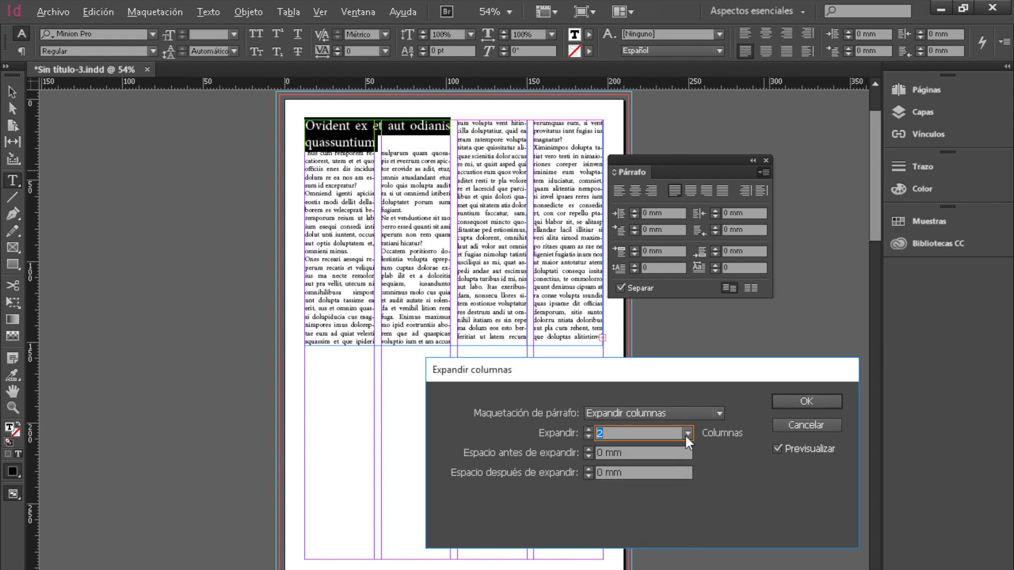
click(687, 434)
click(683, 490)
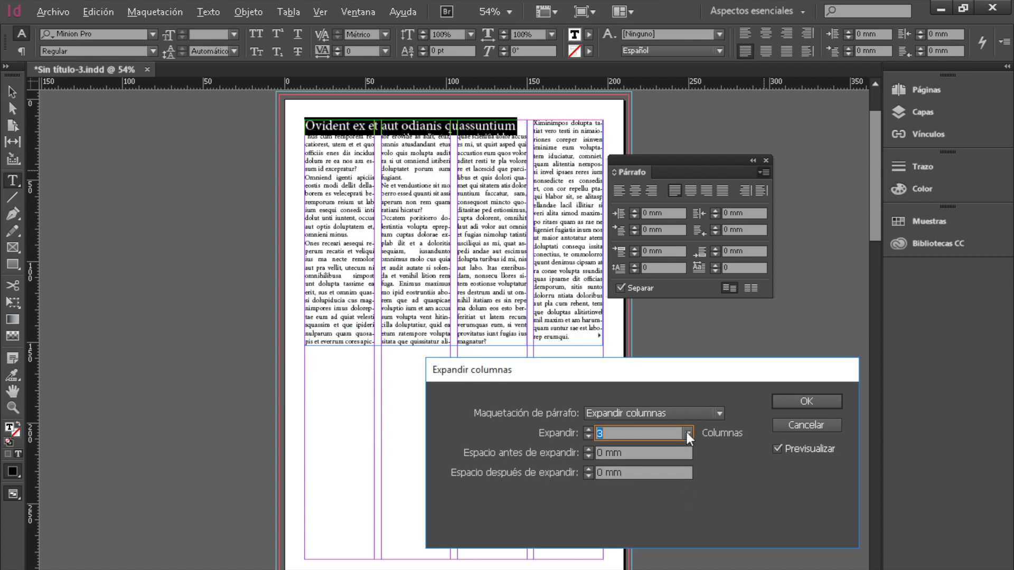
click(686, 432)
click(681, 508)
Set the space after the heading's column span to 5 mm and apply the span settings
click(590, 469)
click(591, 469)
click(590, 469)
click(590, 469)
click(591, 469)
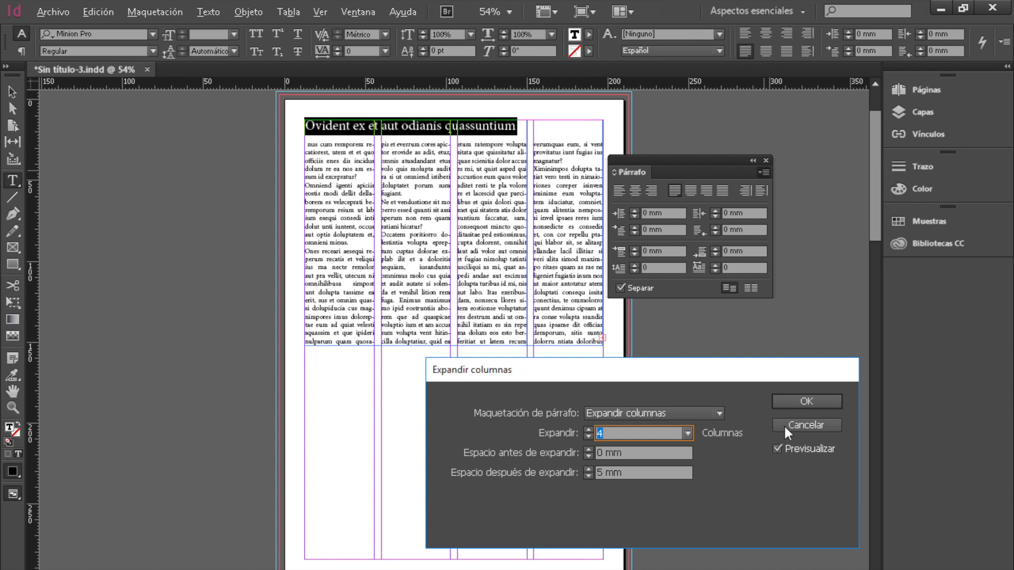
click(782, 401)
click(264, 166)
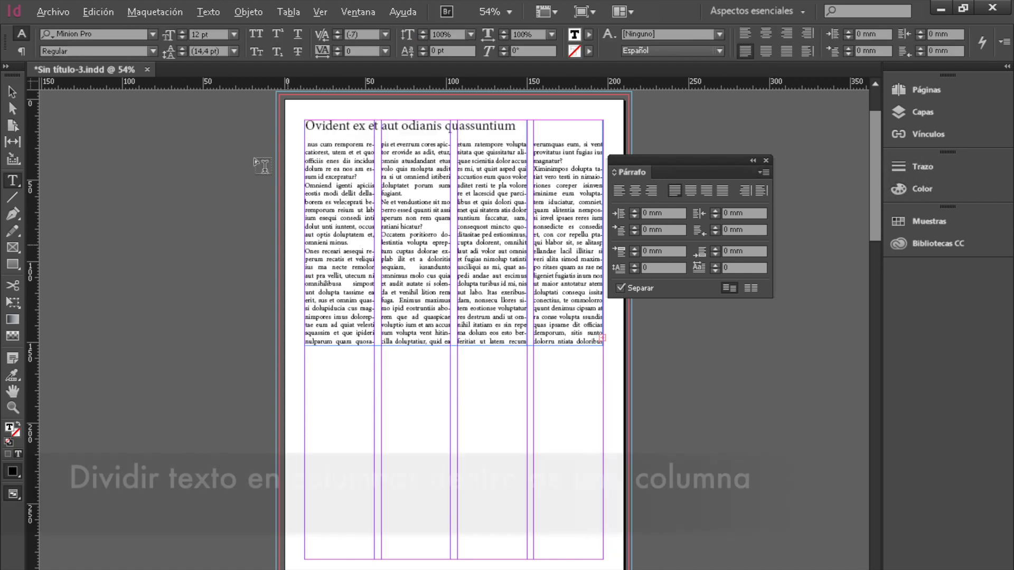
Split the second-column paragraph beginning "Ne et vendustione" into subcolumns (Dividir columna), trying 3 and returning to 2
drag(429, 226, 375, 203)
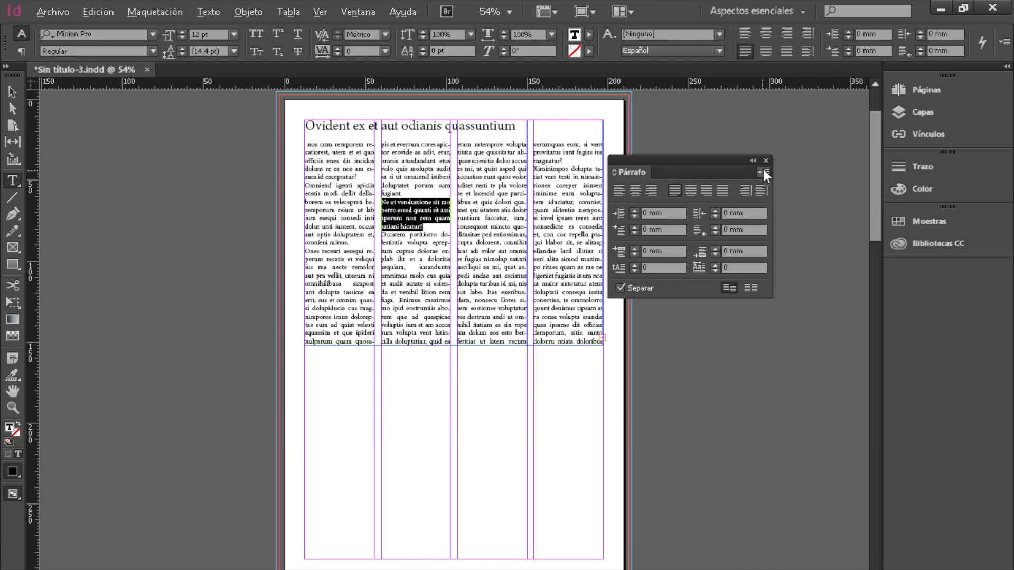
click(763, 172)
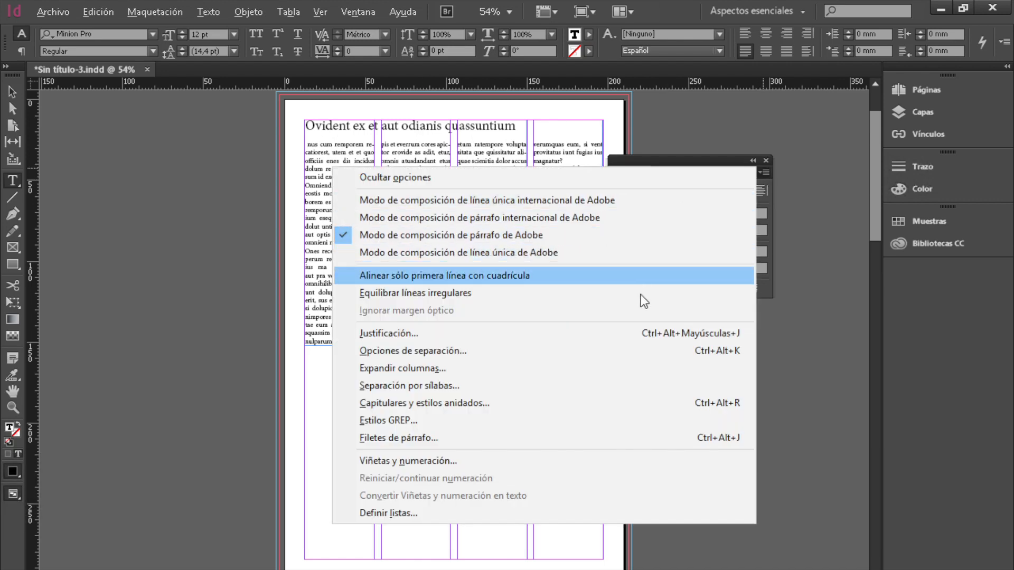
click(637, 367)
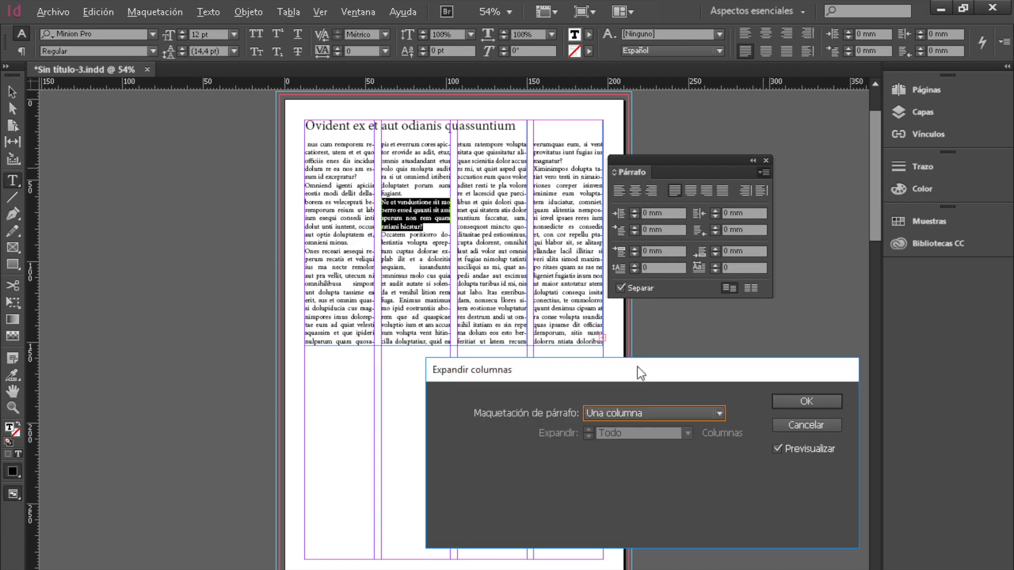
click(617, 414)
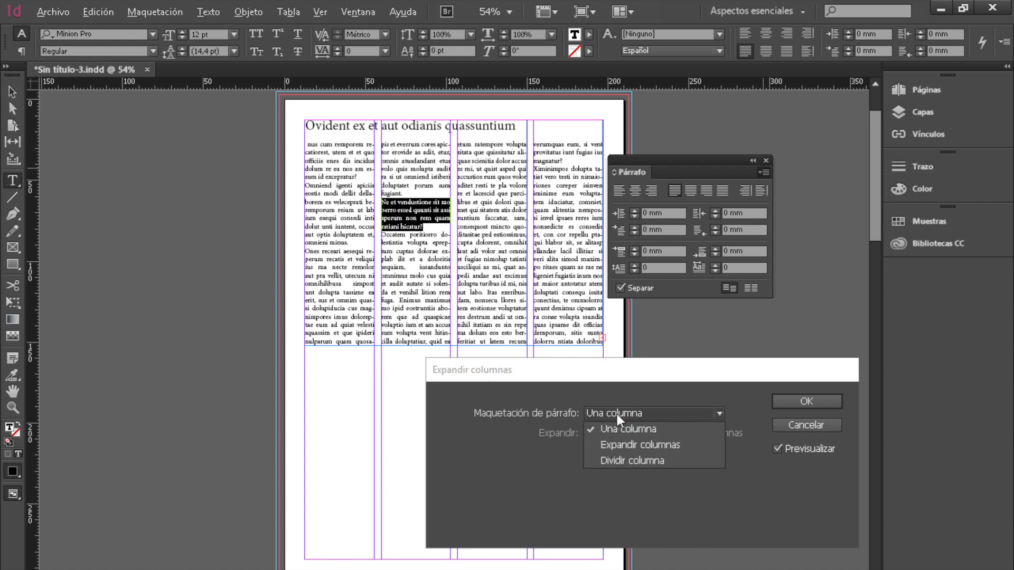
click(623, 459)
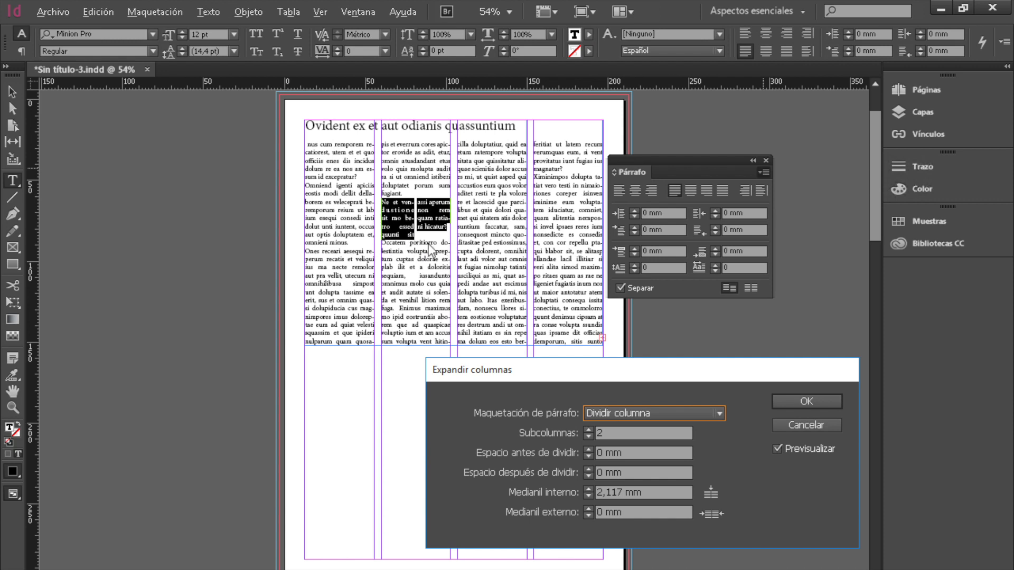
click(588, 429)
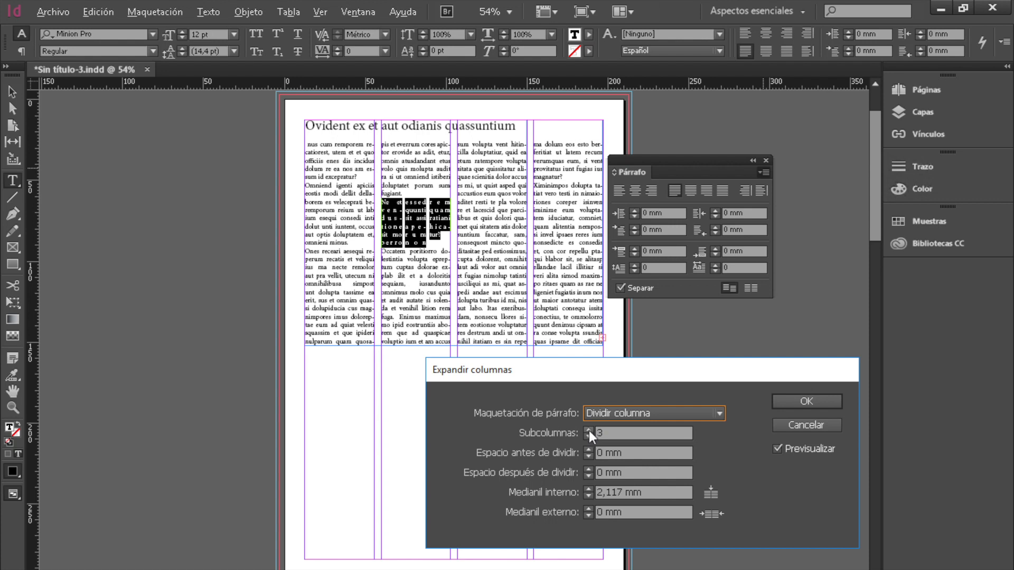
click(588, 436)
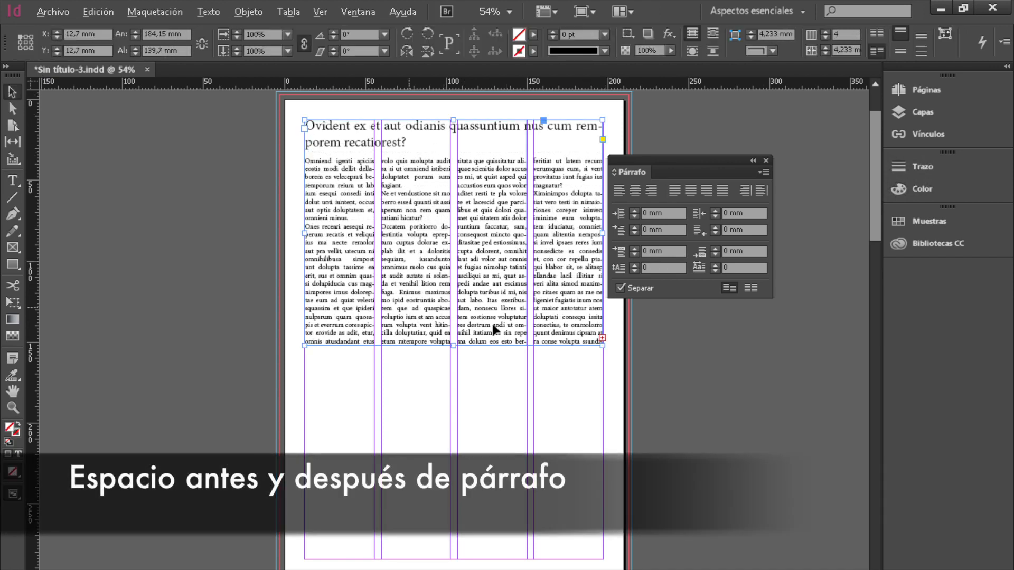
Try a 3 mm space before the frame's paragraphs and reset it to 0 mm
click(634, 247)
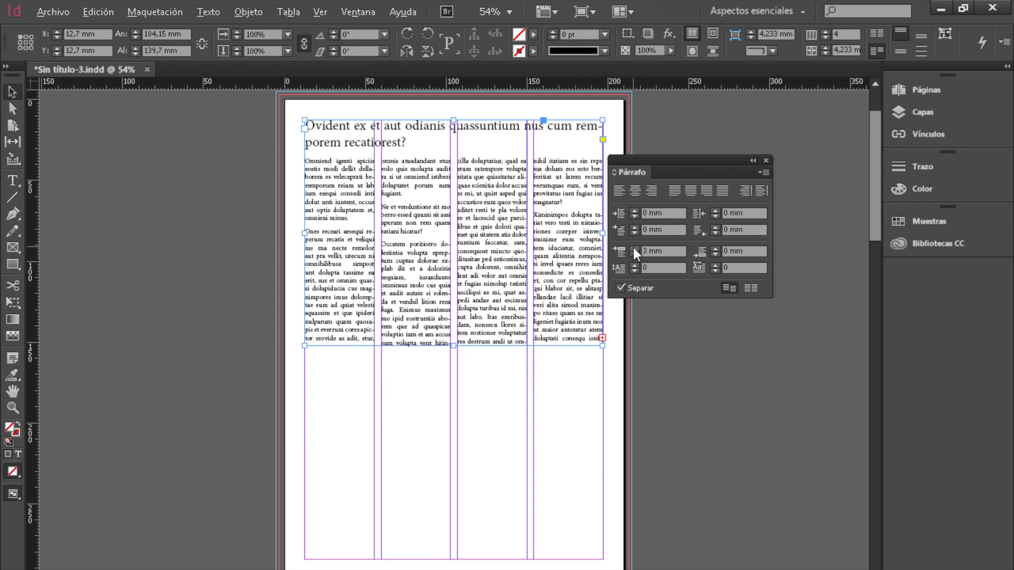
click(634, 255)
click(634, 255)
click(634, 255)
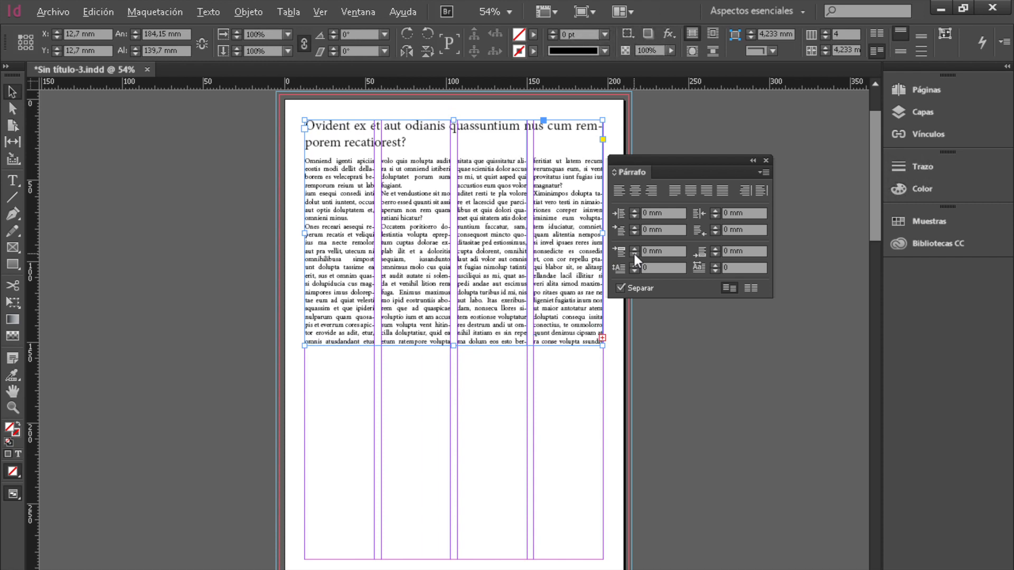
Try a 3 mm space after the frame's paragraphs and reset it to 0 mm
click(714, 249)
click(714, 249)
click(714, 250)
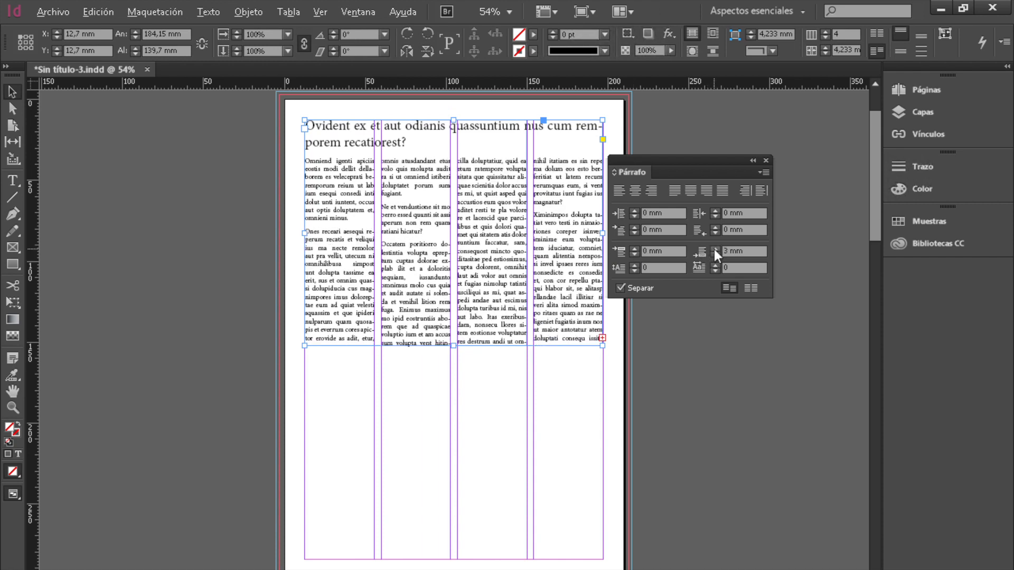
click(715, 254)
click(715, 255)
click(715, 255)
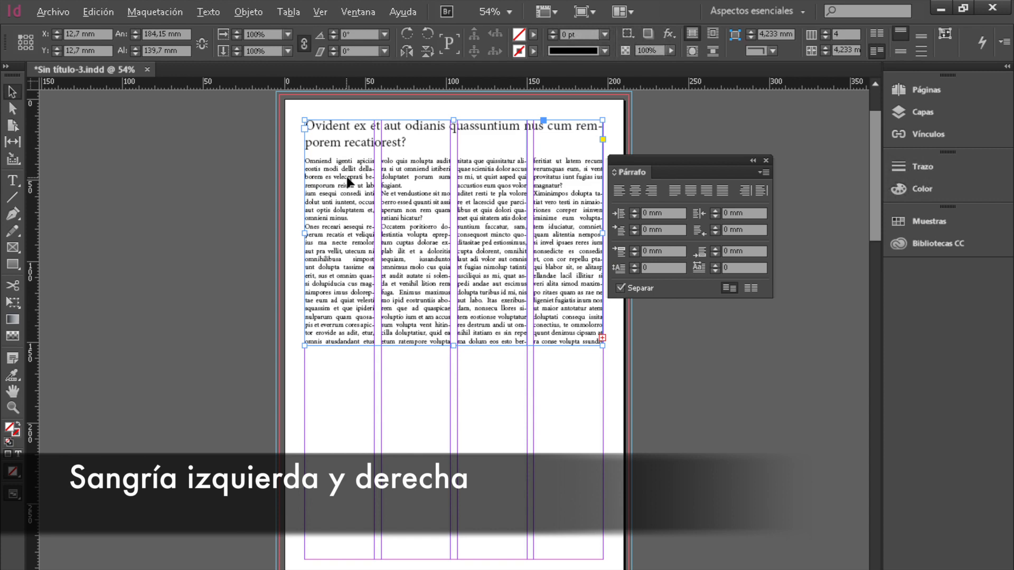
Try a left indent on the frame's paragraphs, return it to 0 mm, and try a right indent of 1 mm
click(634, 210)
click(635, 209)
click(635, 209)
click(716, 211)
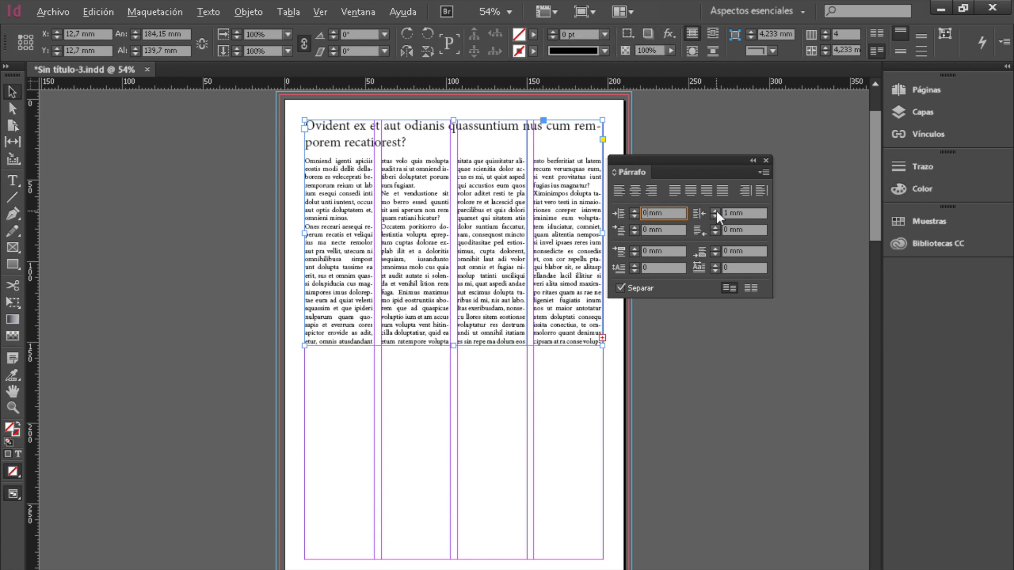
click(716, 211)
click(716, 210)
click(716, 210)
click(716, 210)
click(717, 211)
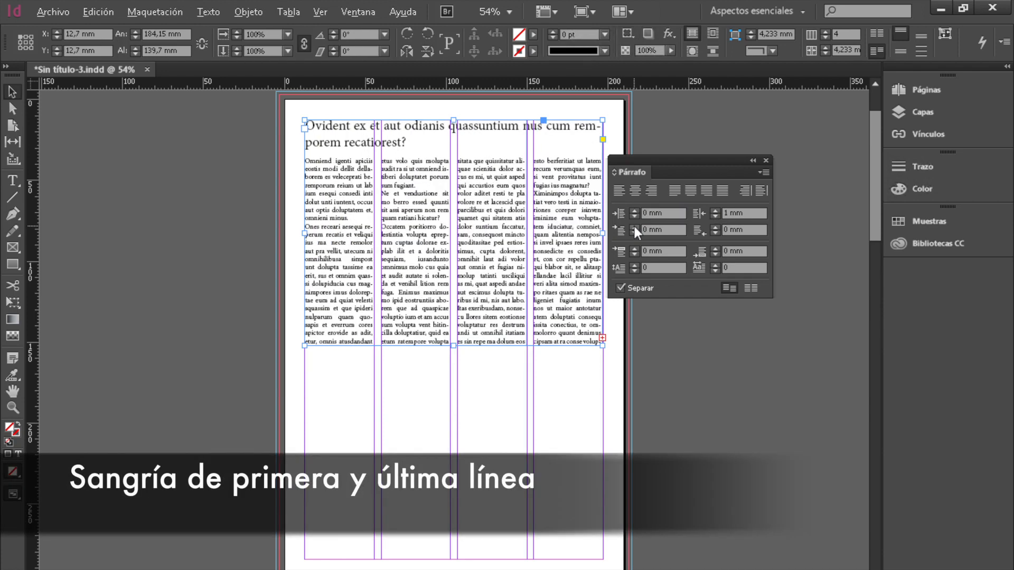
Try increasing the first-line indent of the frame's paragraphs in steps of 1 mm
click(634, 226)
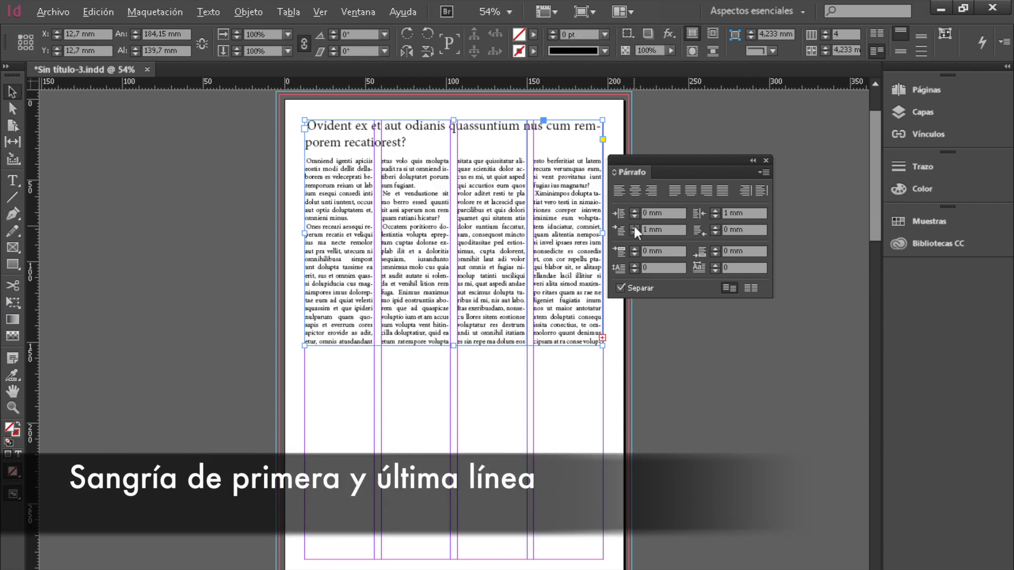
click(634, 226)
click(634, 226)
click(634, 226)
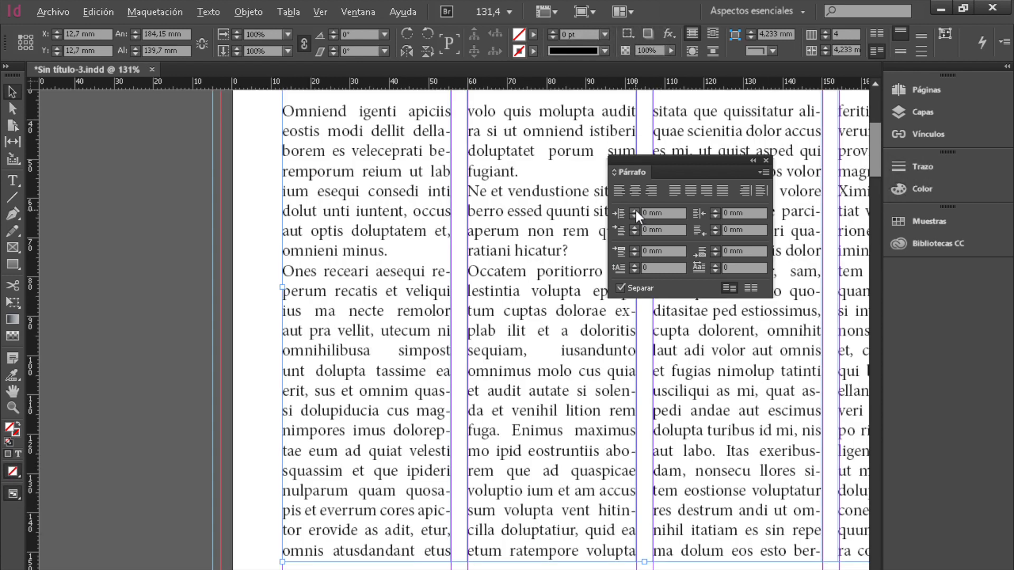
Set the left indent of the text frame's paragraphs to 4 mm
click(634, 210)
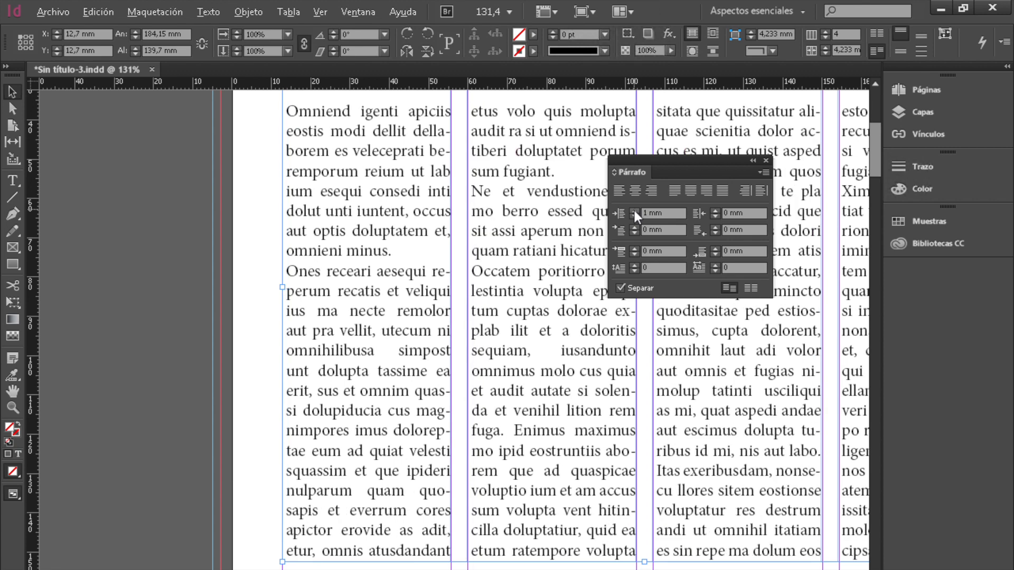
click(634, 210)
click(634, 210)
click(634, 210)
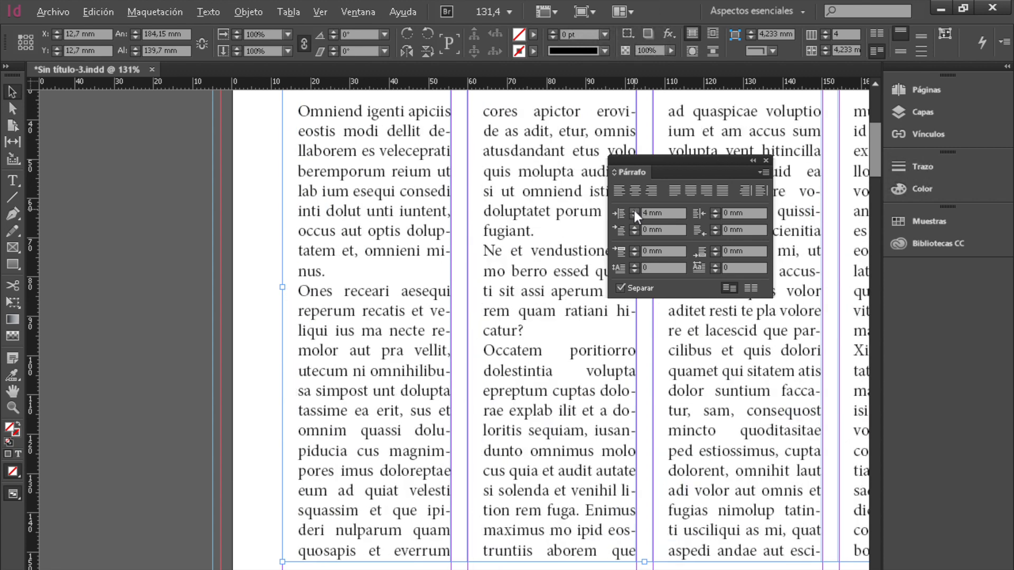
Try a hanging indent on the frame's paragraphs: 5 mm left indent with a first-line indent lowered below zero in 1 mm steps
click(634, 211)
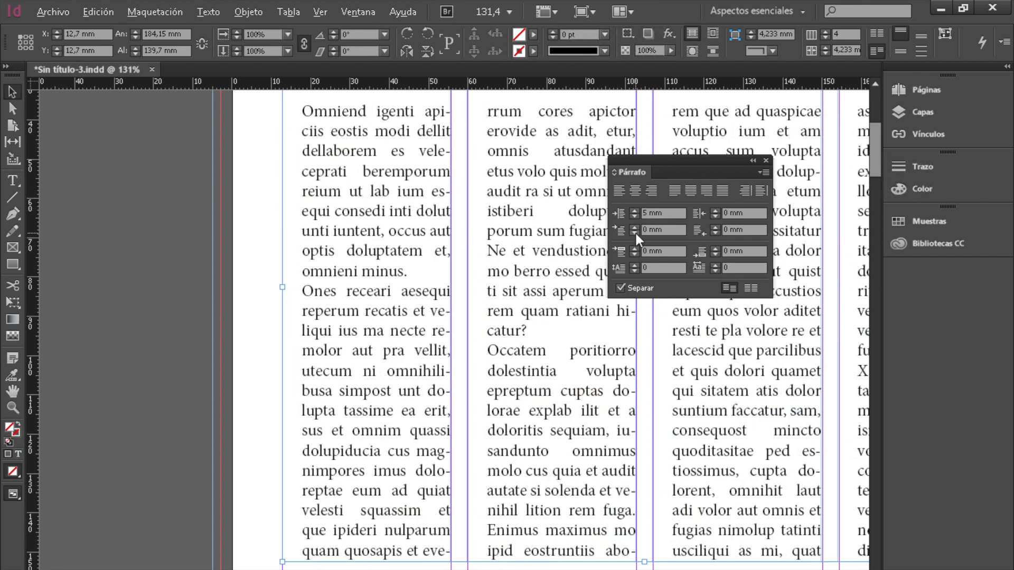
click(634, 233)
click(634, 232)
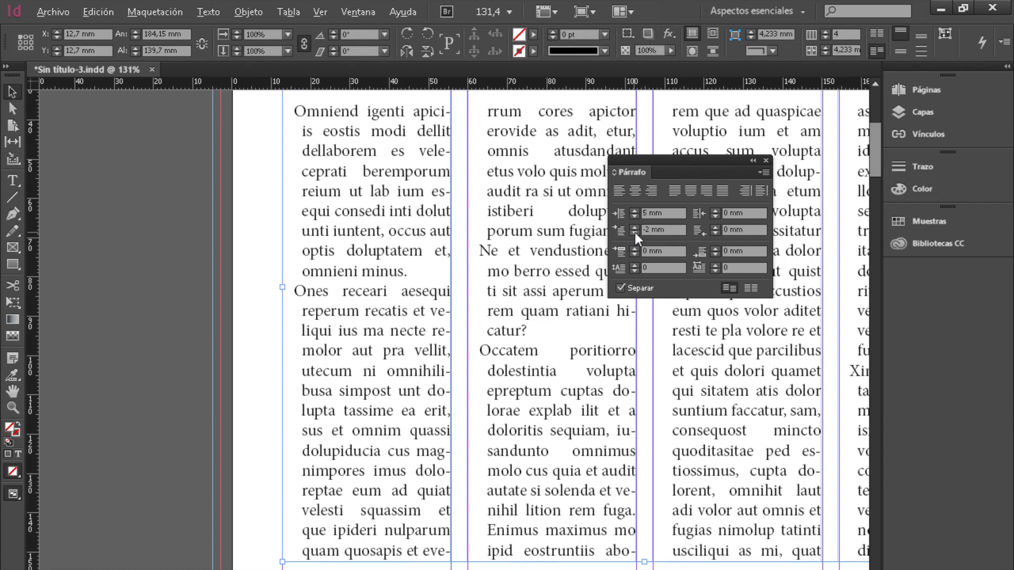
click(634, 232)
click(634, 233)
click(635, 233)
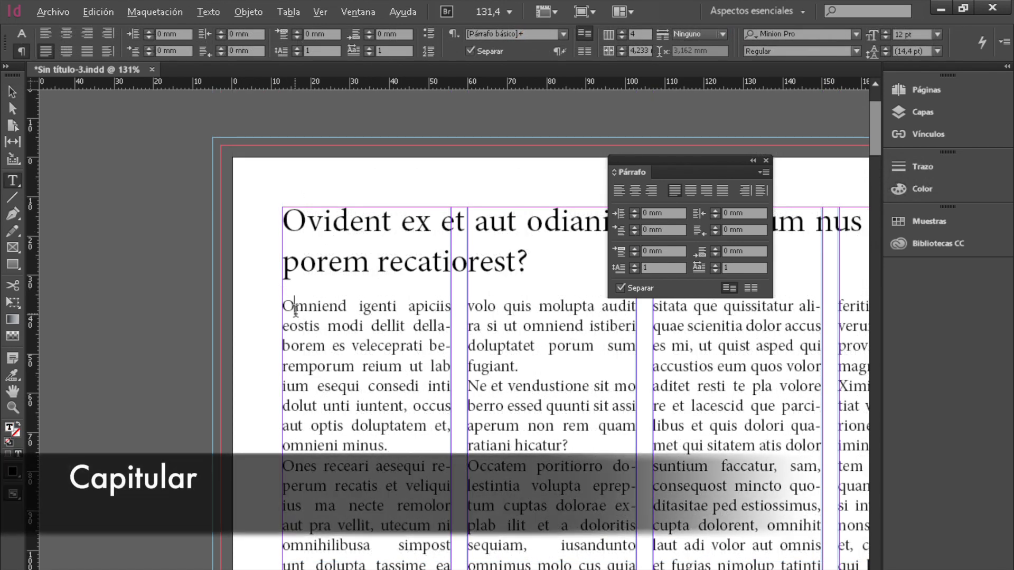
Give the first body paragraph a three-line drop cap and try extending it to two characters
triple_click(296, 306)
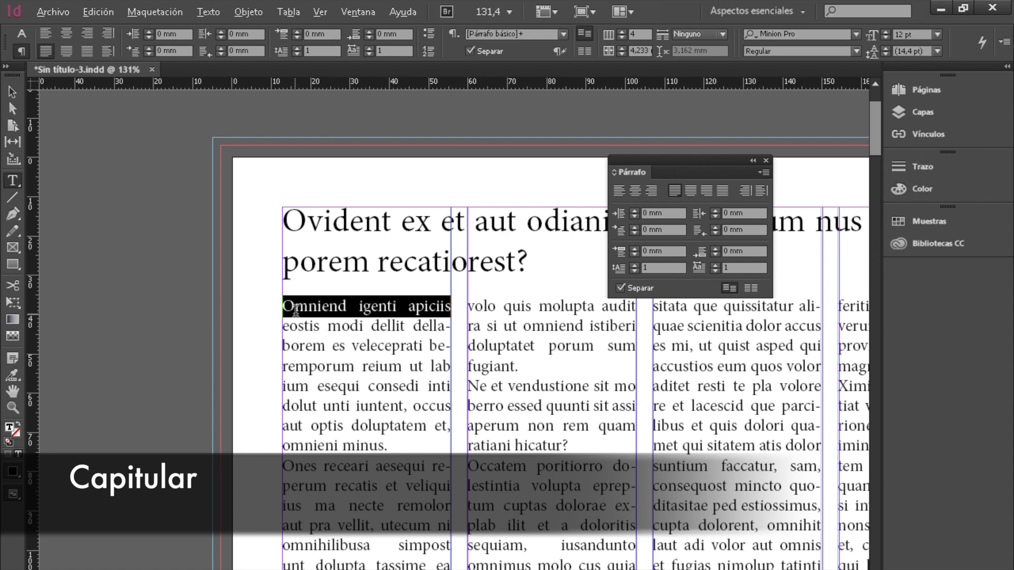
click(634, 265)
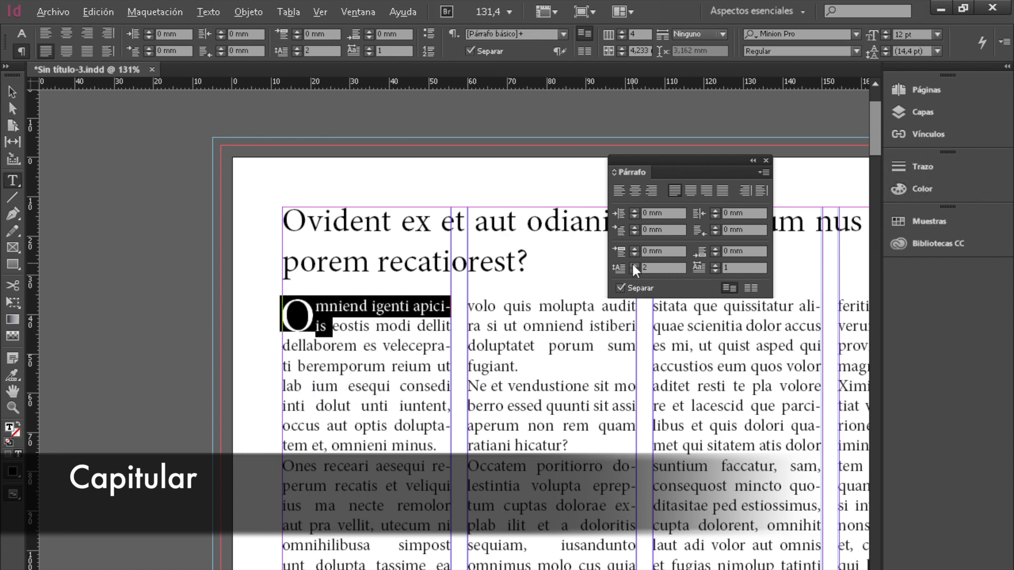
click(634, 265)
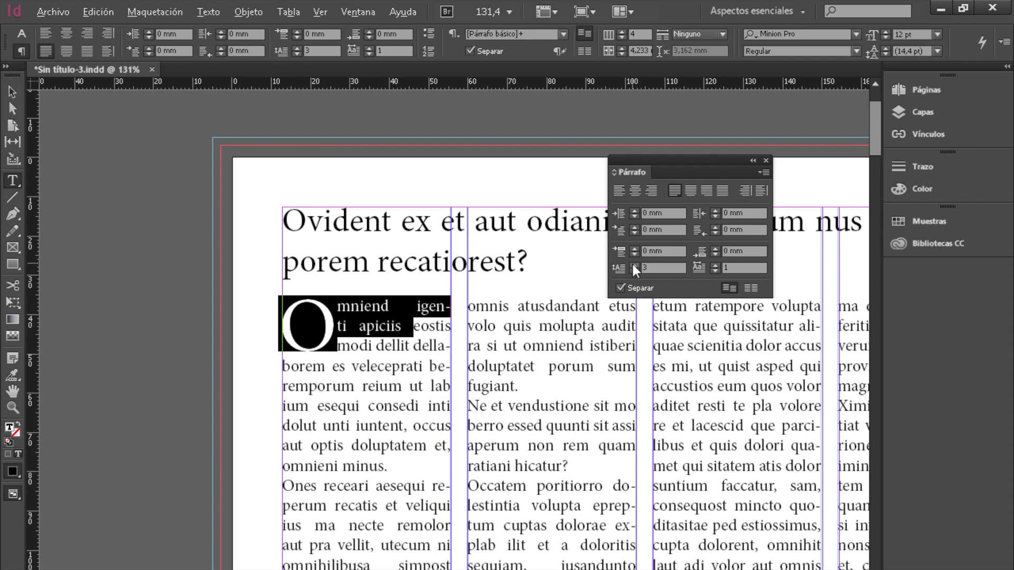
click(715, 265)
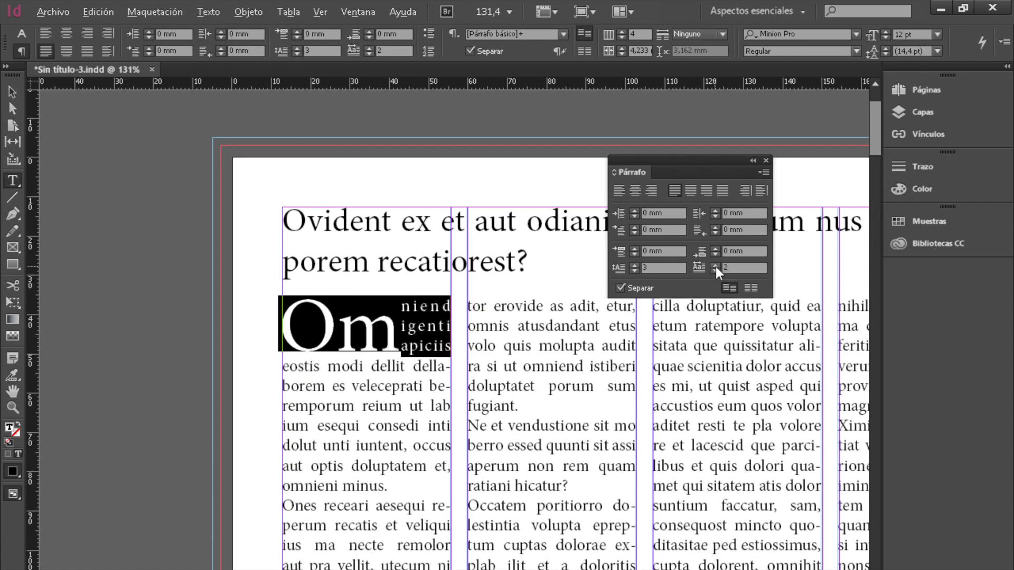
click(715, 266)
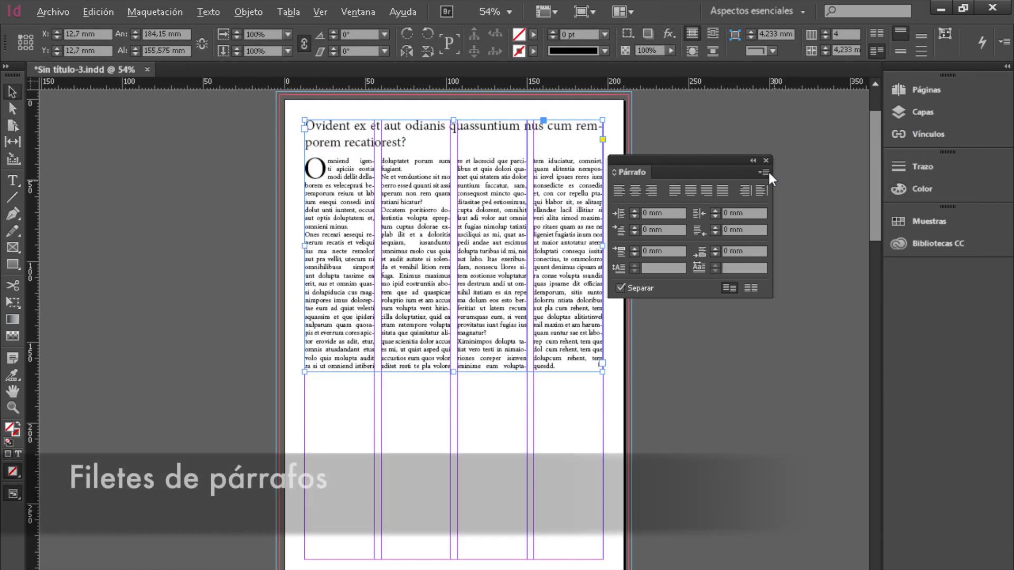
Open the paragraph rules for the text frame, enable the preview and review the rule above and rule below choices
click(766, 168)
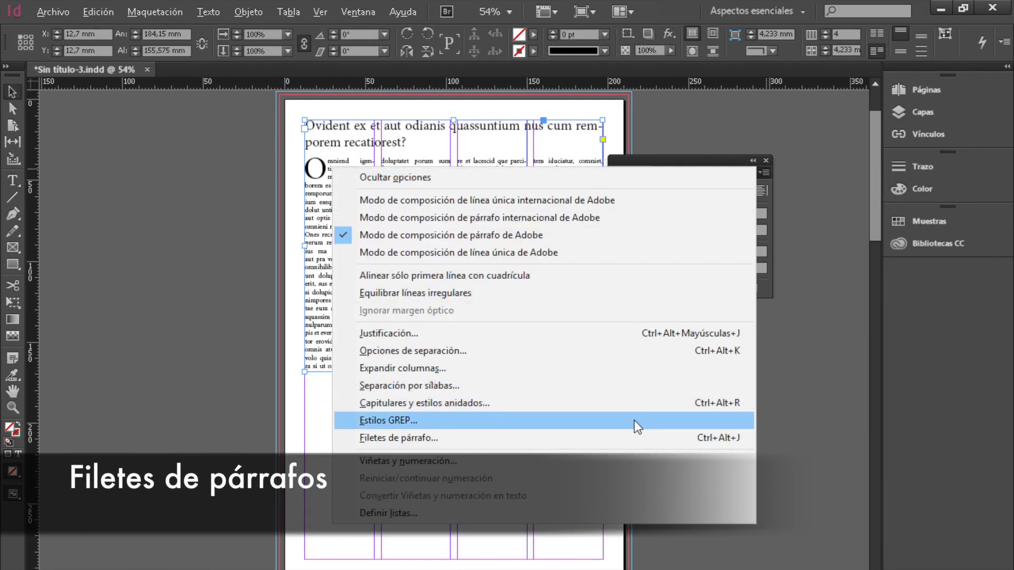
click(632, 437)
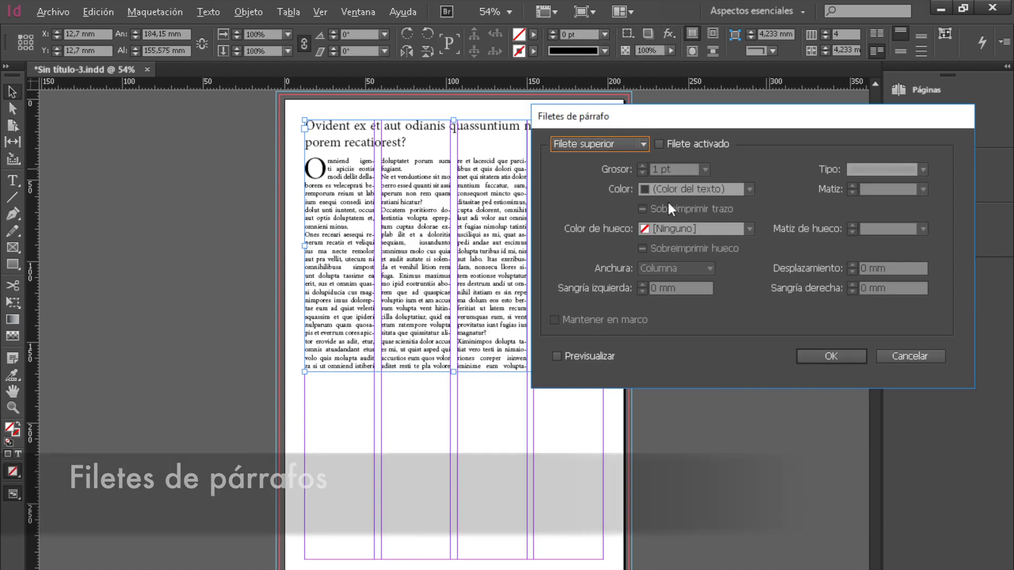
click(642, 143)
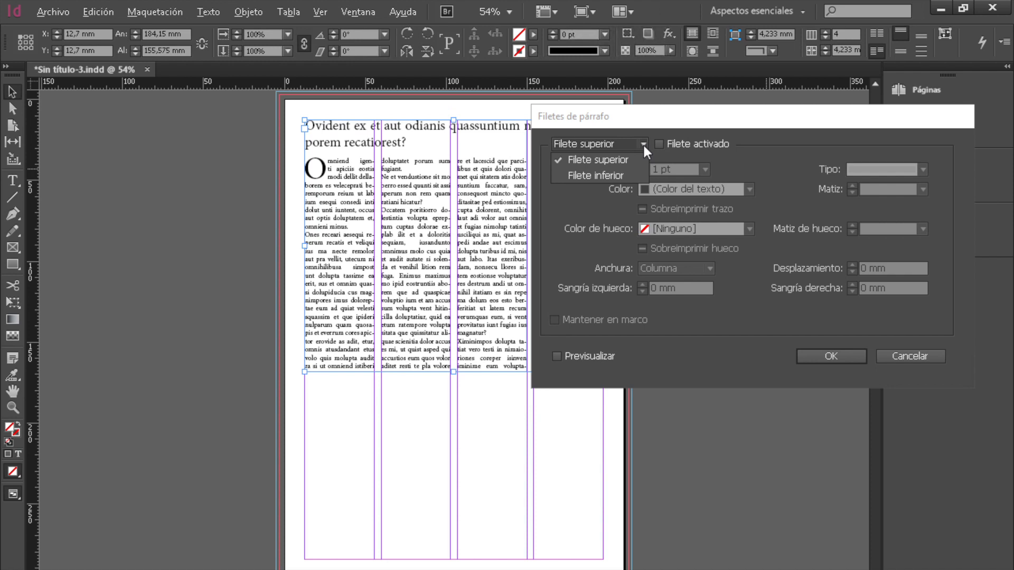
click(642, 144)
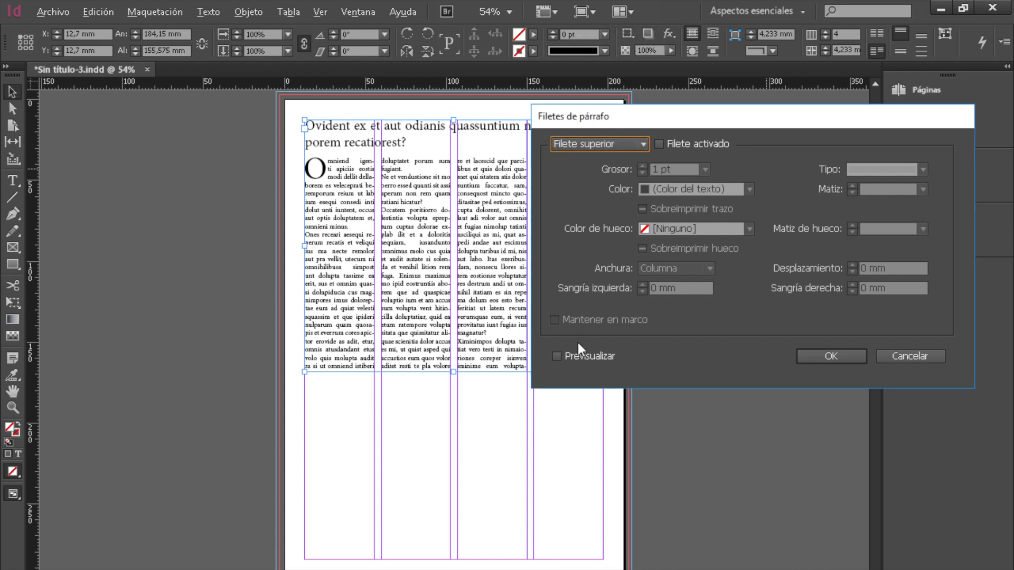
click(556, 357)
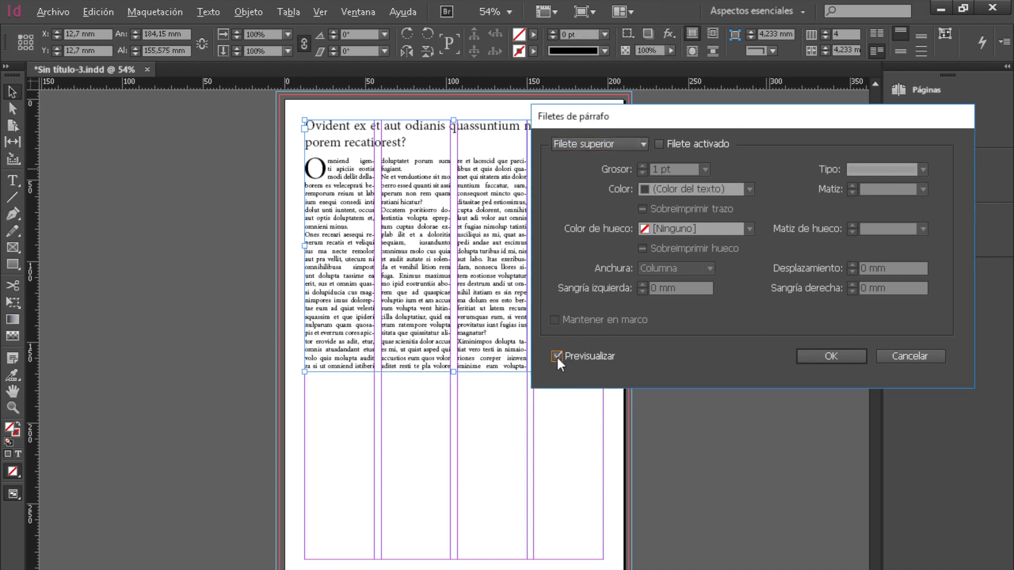
click(638, 143)
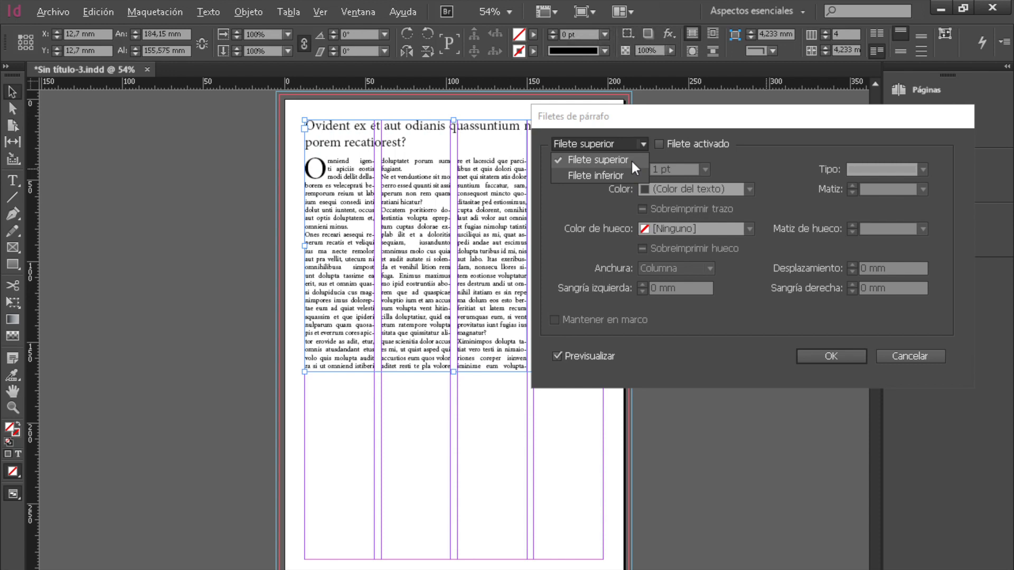
click(640, 144)
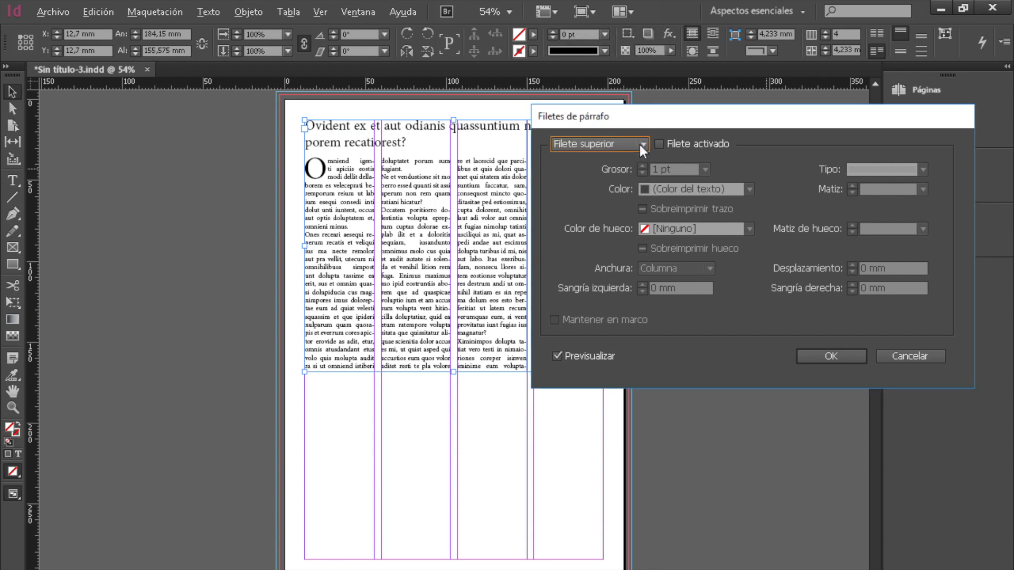
click(655, 143)
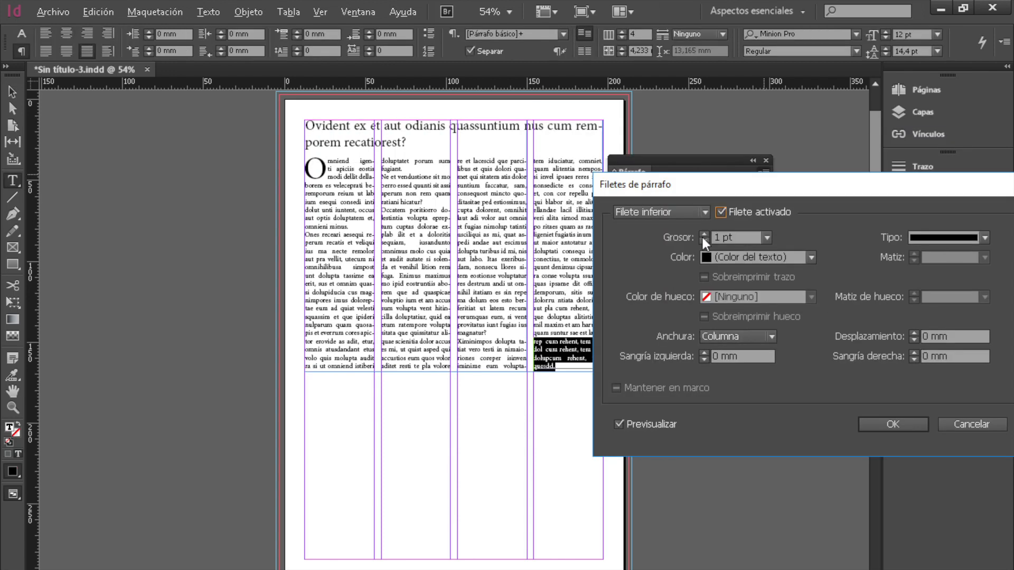
Try a thicker rule below on the last paragraph and open its line type choices
click(705, 235)
click(705, 235)
click(704, 235)
click(705, 236)
click(984, 237)
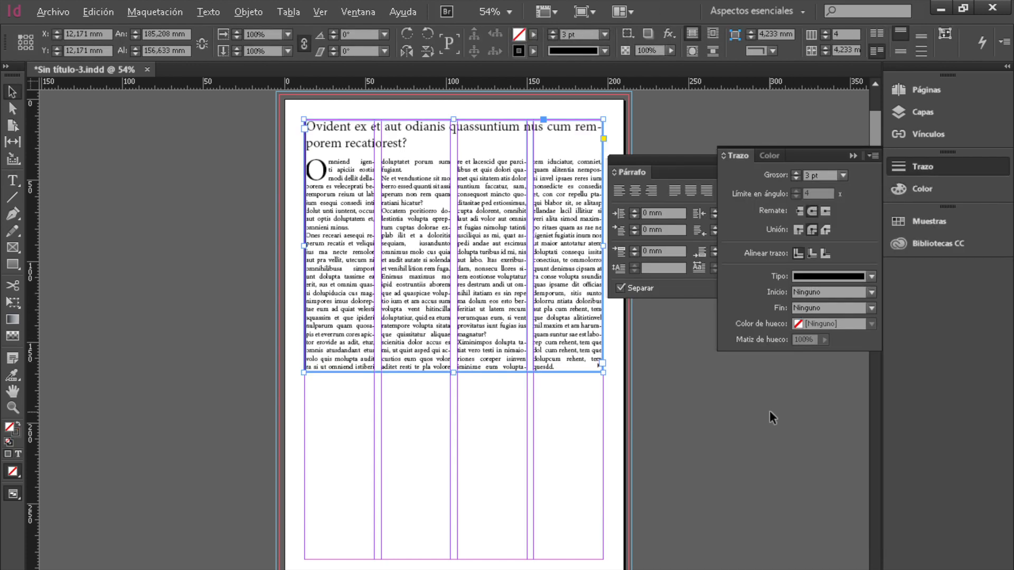
Deselect the stroked text frame, switch the screen mode to Preview, and select the frame again
click(770, 411)
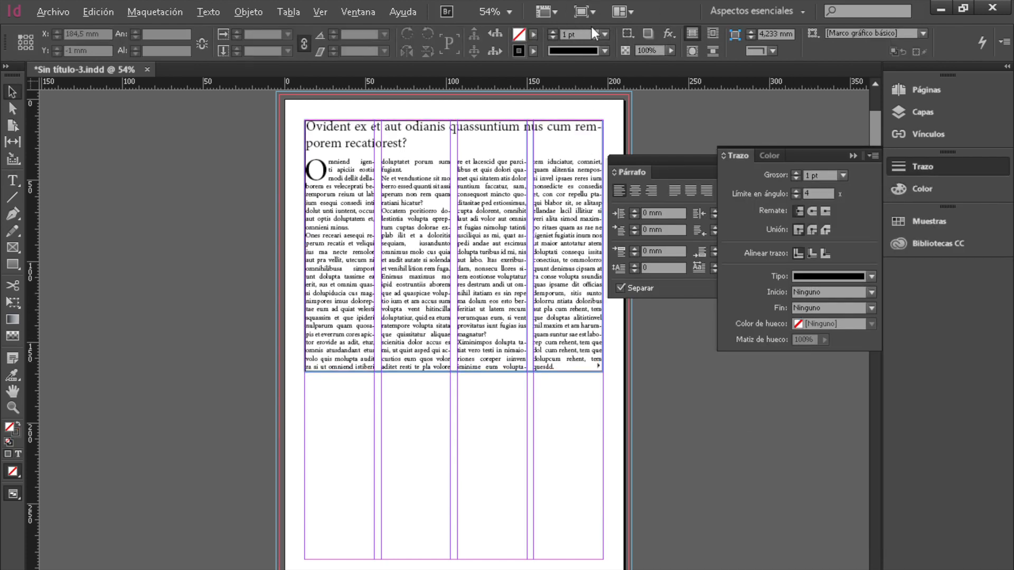
click(583, 11)
click(588, 60)
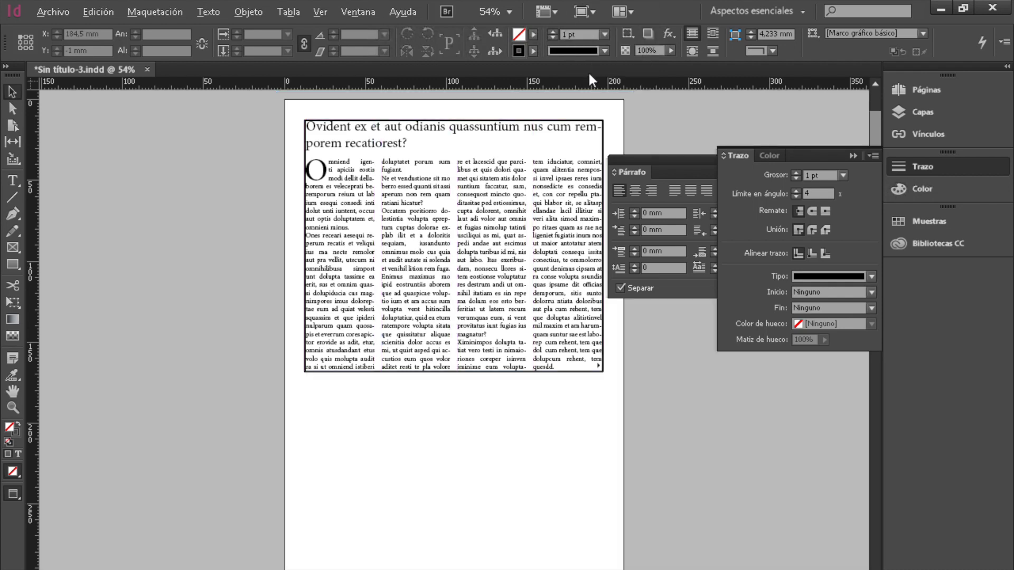
click(465, 374)
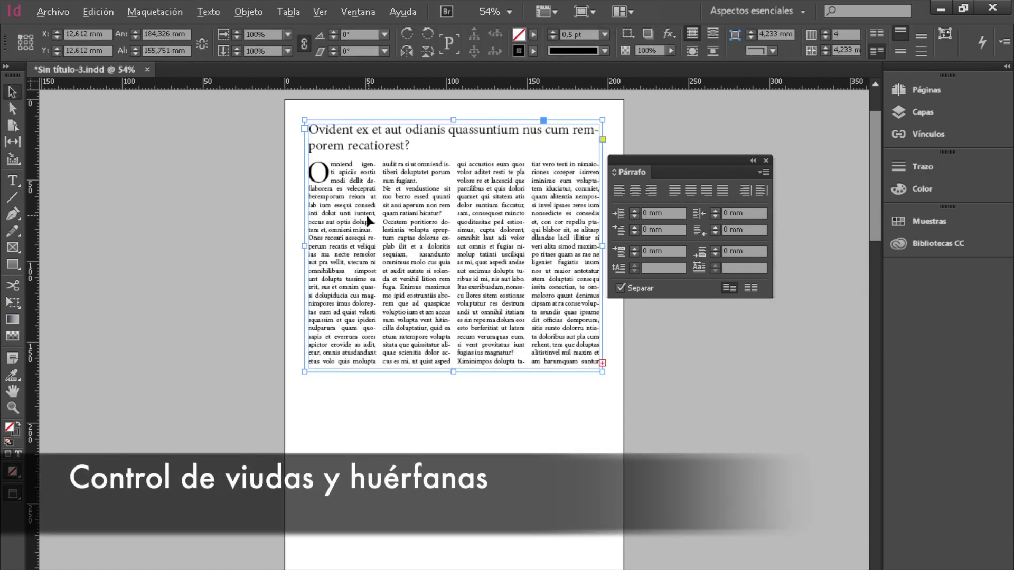
Open the keep options for the frame's paragraphs and enable keeping lines together
click(766, 172)
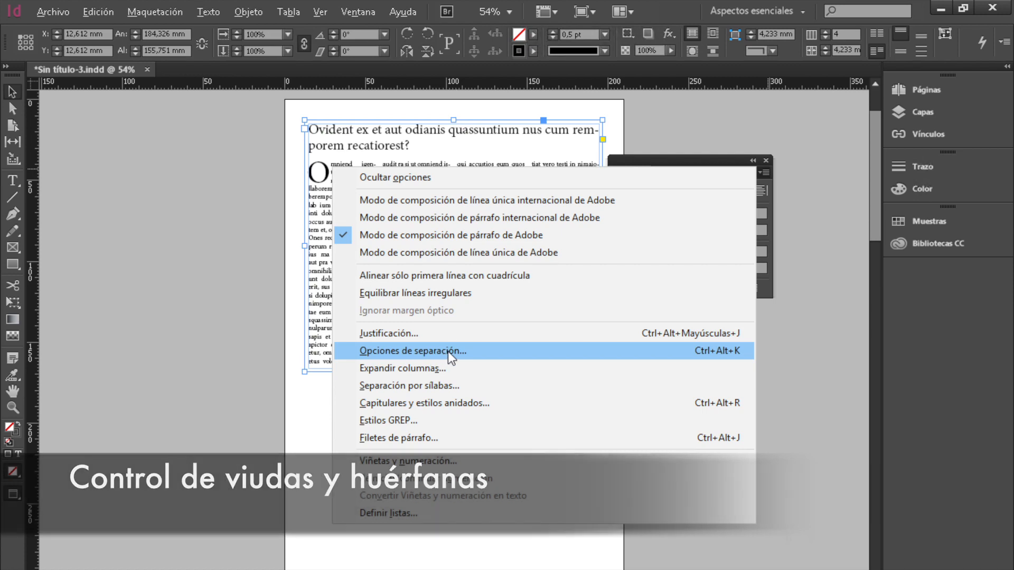
click(448, 350)
drag(496, 198, 682, 334)
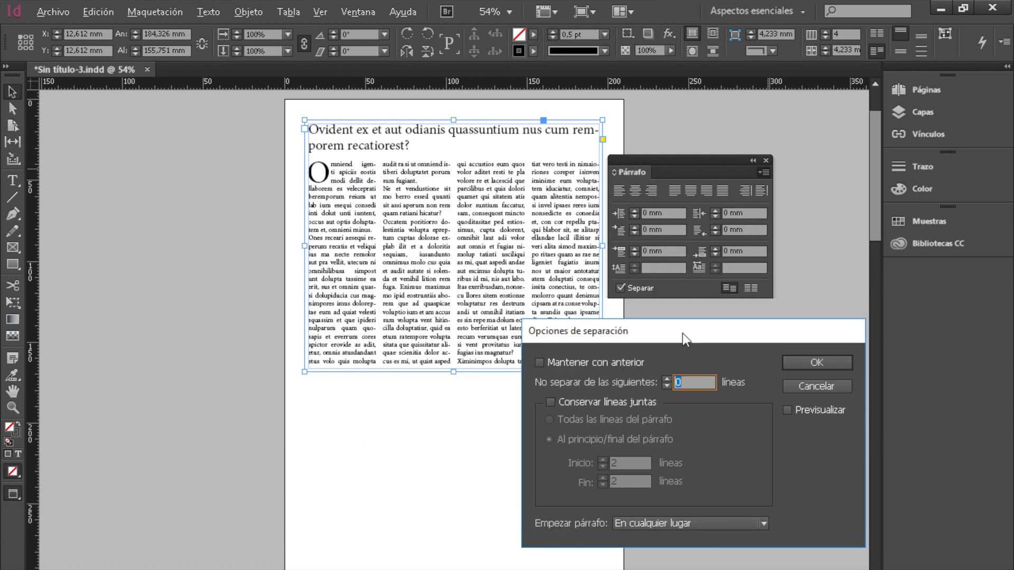
click(550, 402)
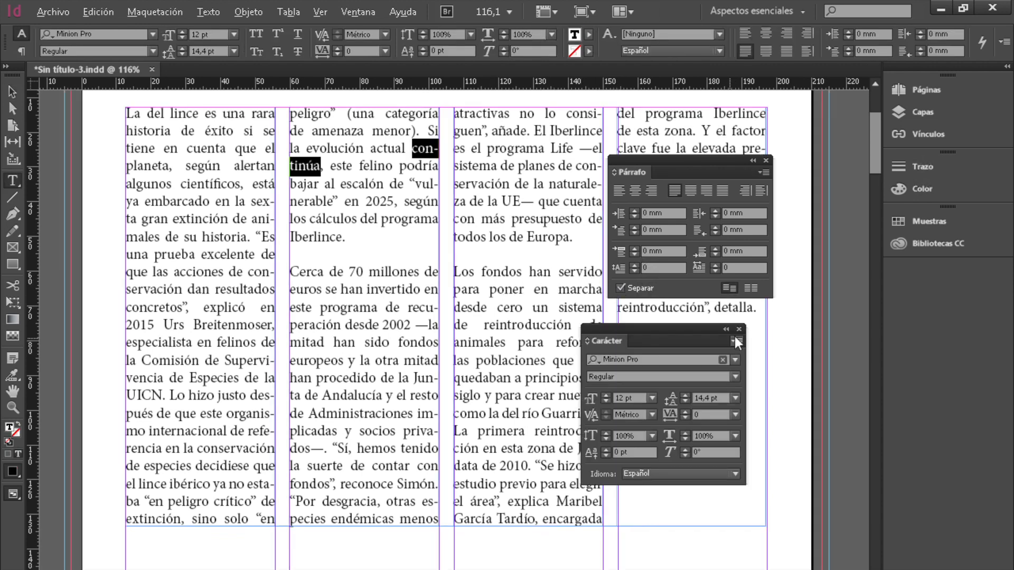
Try applying No Break to the word "continúa" in the second column
click(737, 341)
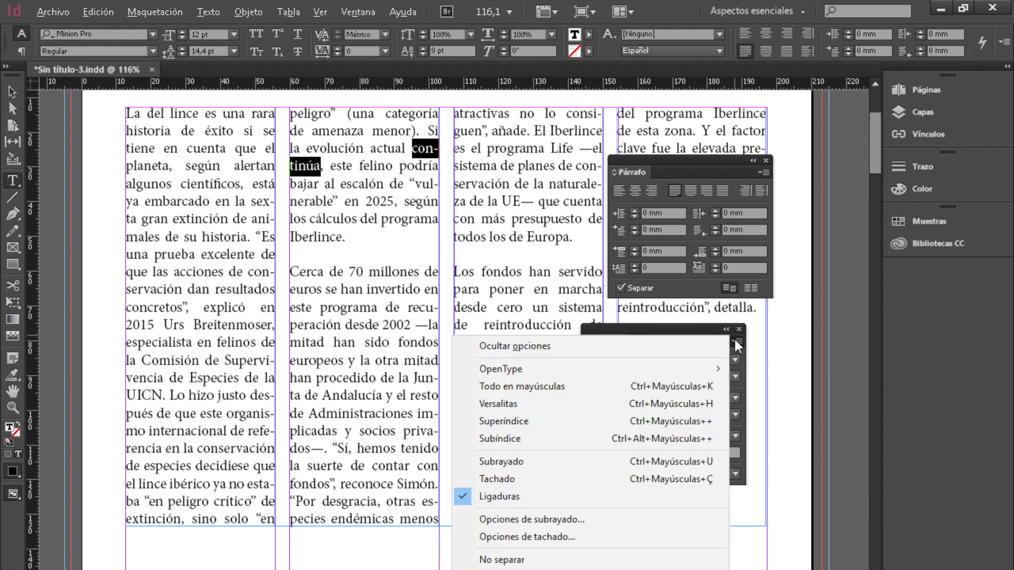
click(475, 561)
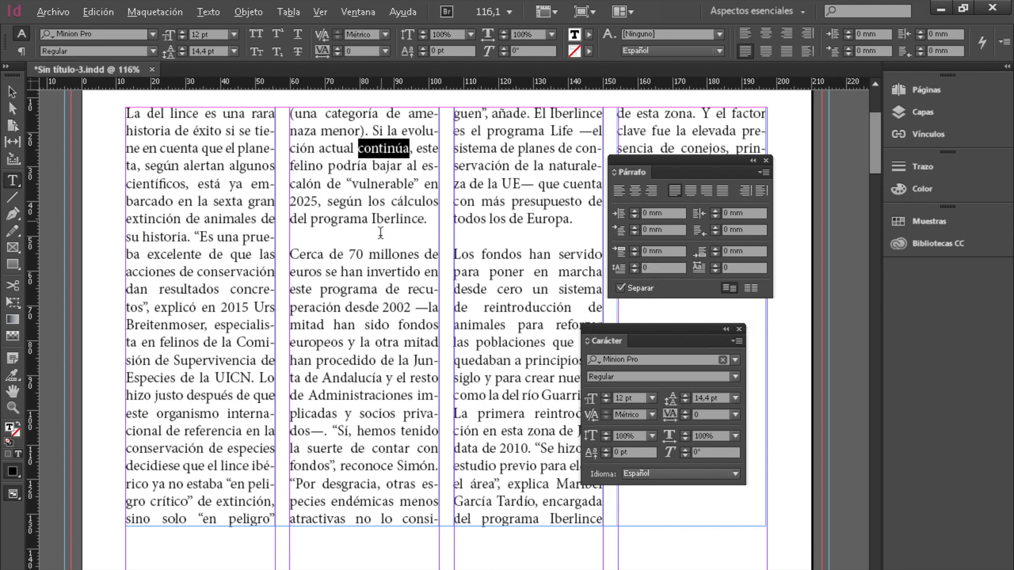
key(shift+Right)
Look up the hyphenation points of "continúa" in the Spanish user dictionary
click(100, 11)
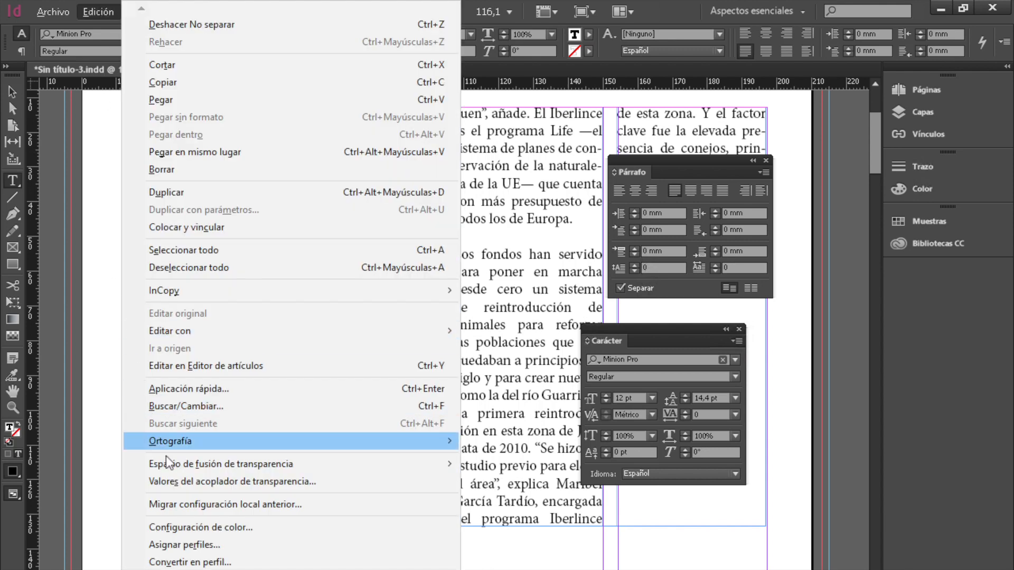
mouse_move(172, 438)
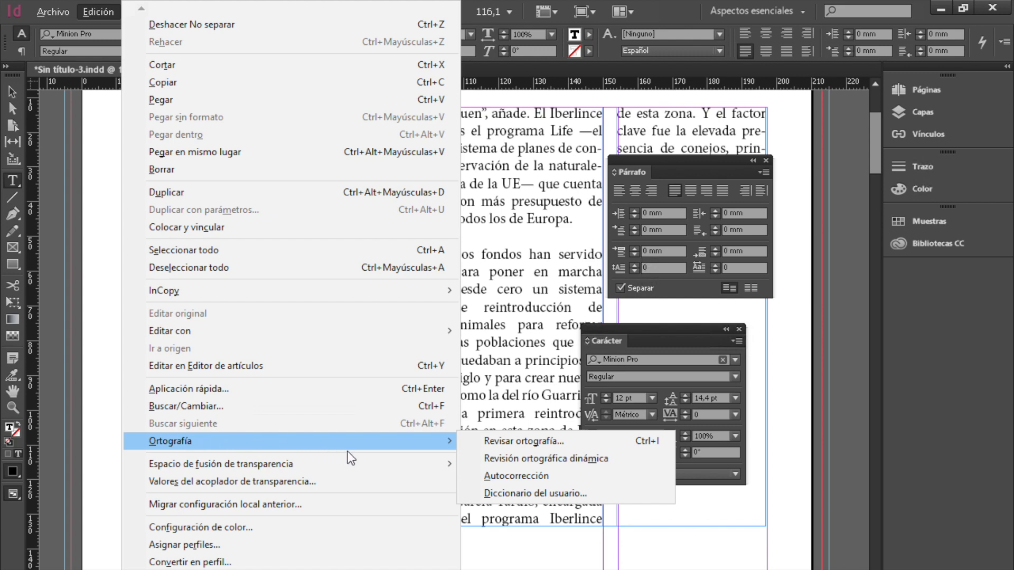
click(513, 494)
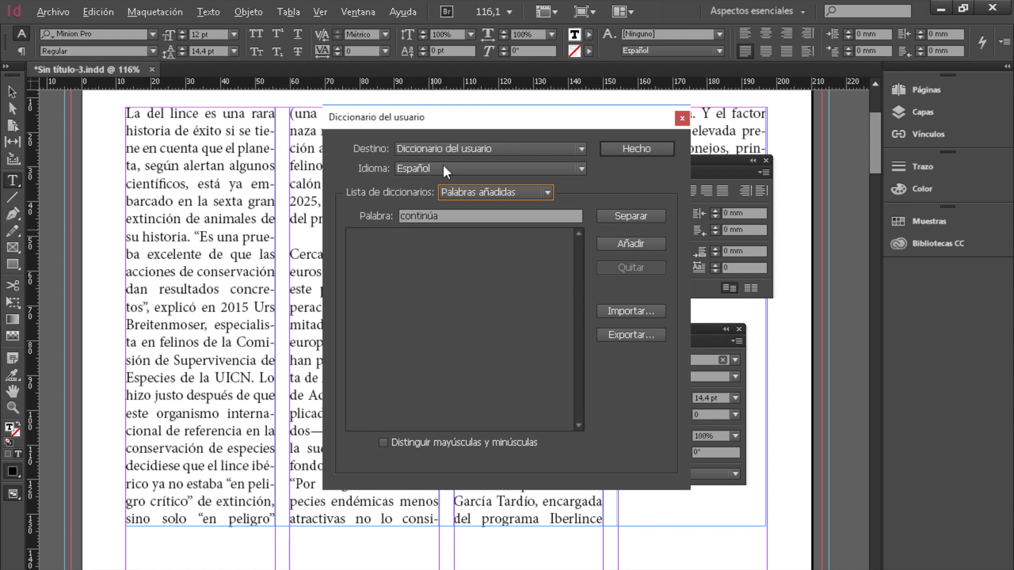
click(638, 215)
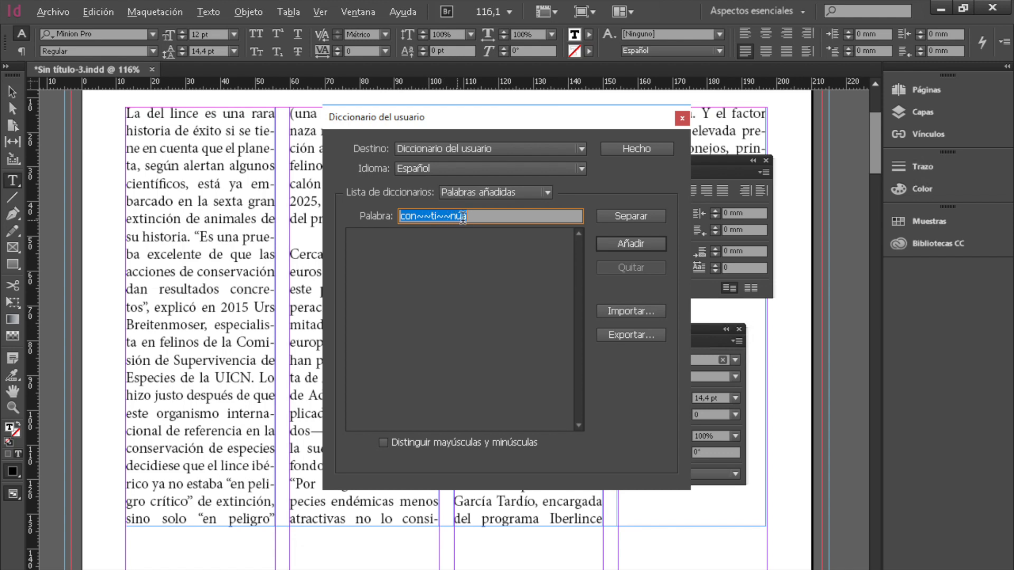
Set the first paragraph's hyphenation limit to 0 hyphens and turn off hyphenating the last word, with preview enabled
drag(126, 112, 391, 255)
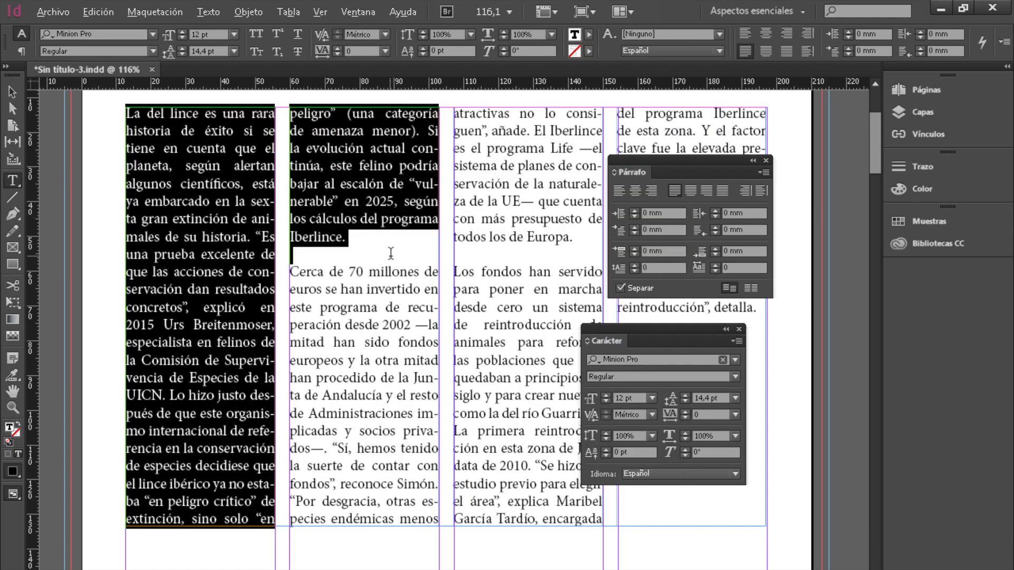
click(764, 171)
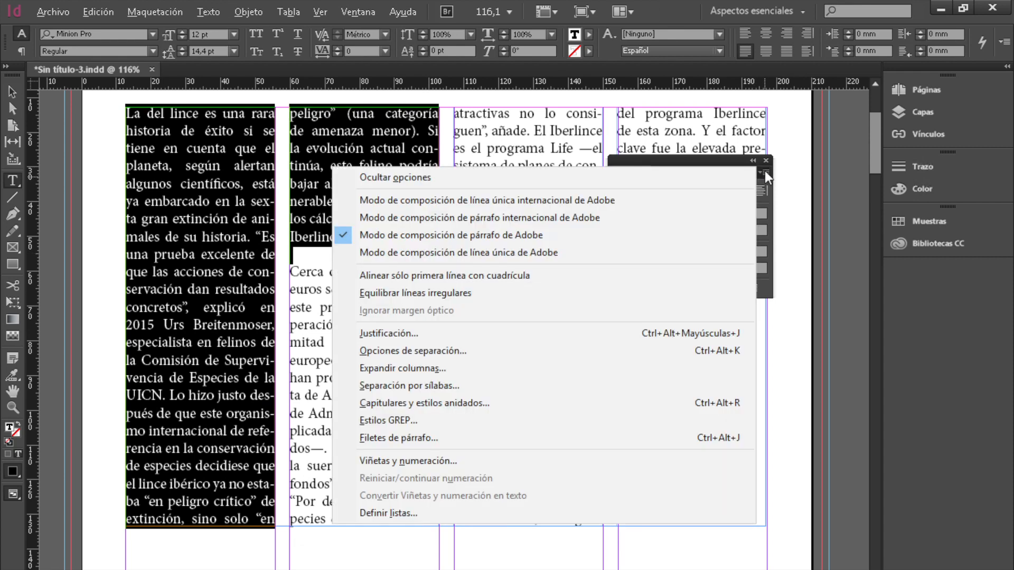
click(442, 386)
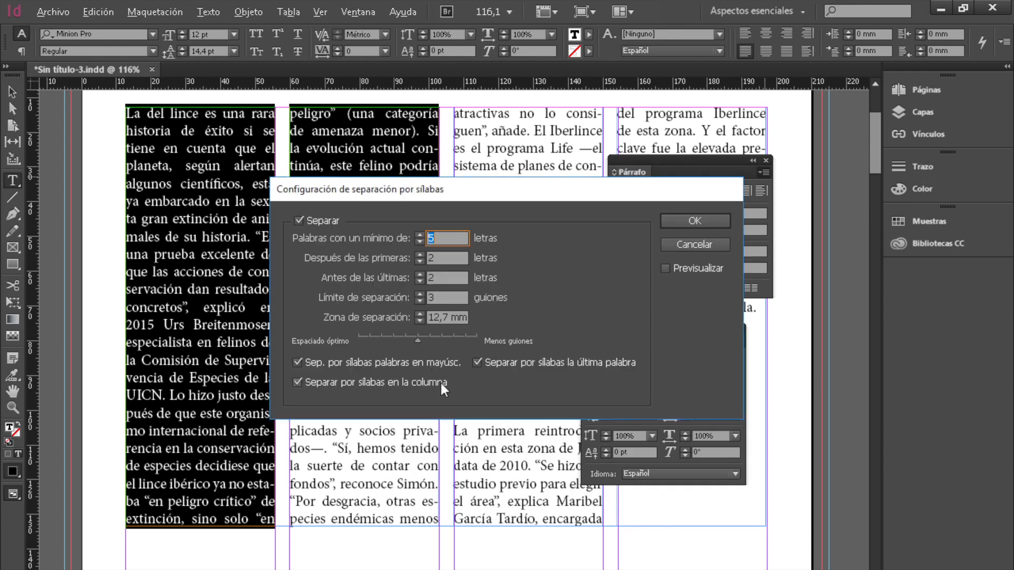
drag(498, 204, 619, 286)
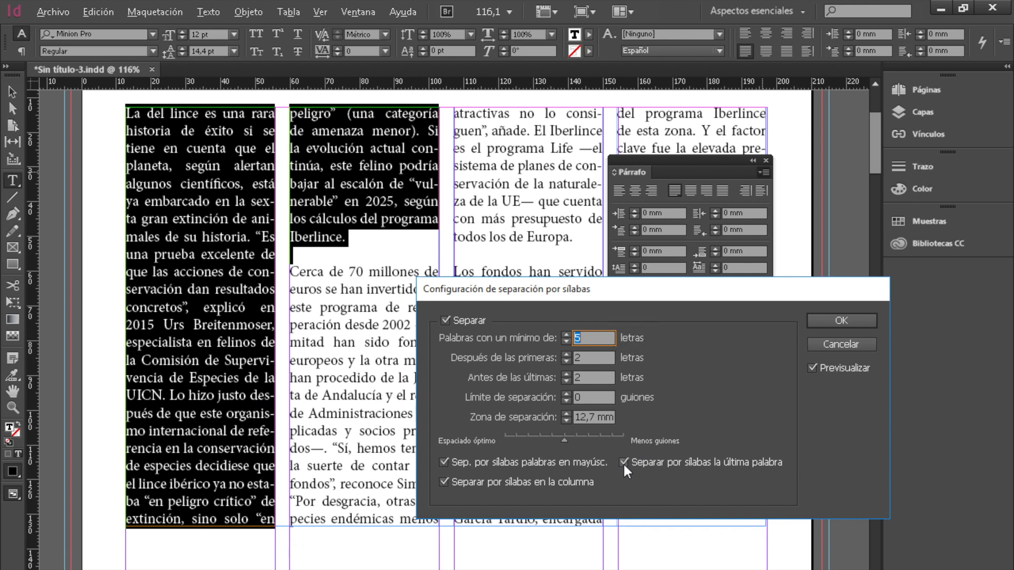
click(624, 462)
click(841, 321)
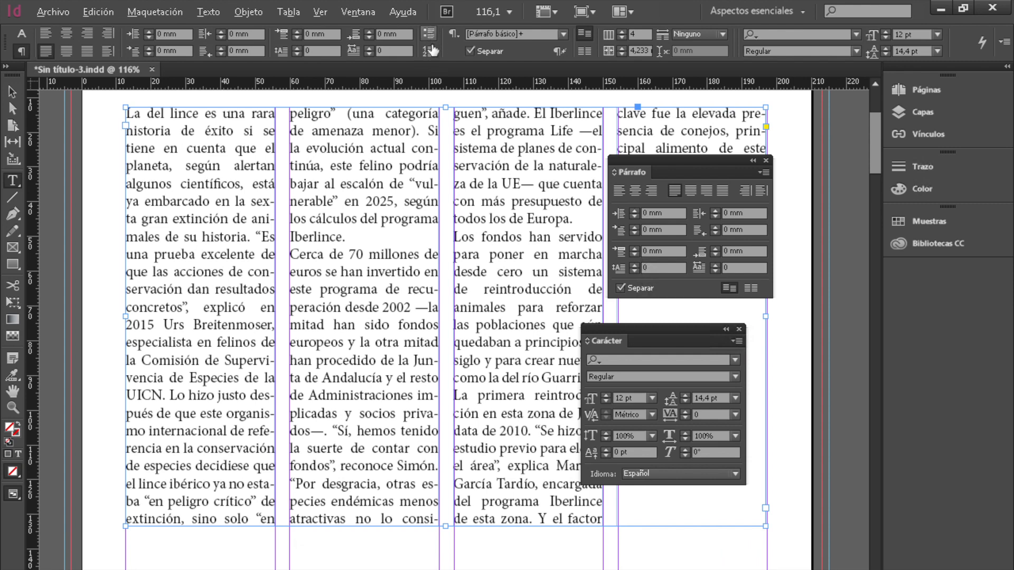
Turn the text frame's paragraphs into a bulleted list
click(428, 34)
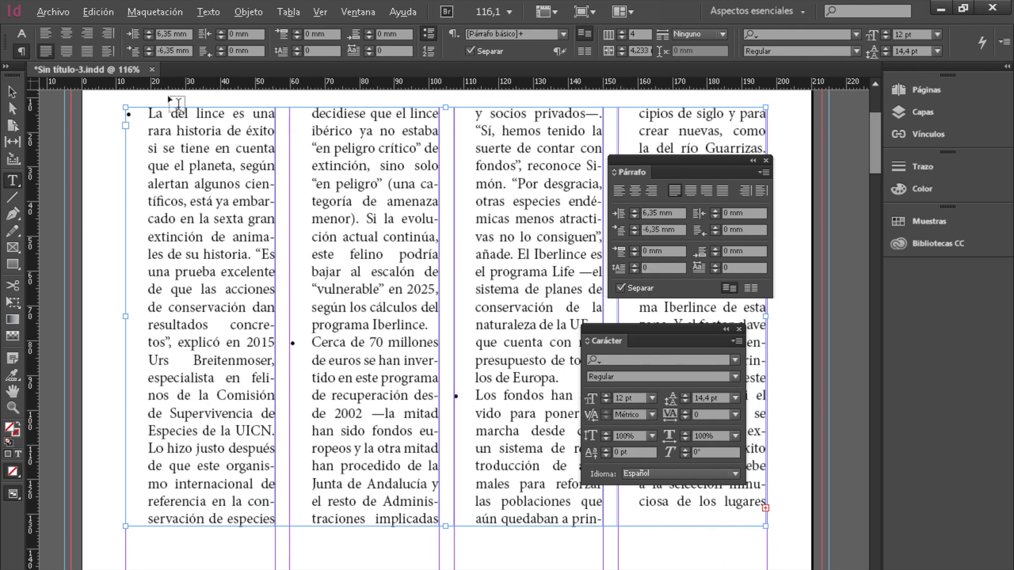
Add the ¶ glyph in Minion Pro Regular as a bullet character and use it for the frame's list
click(763, 171)
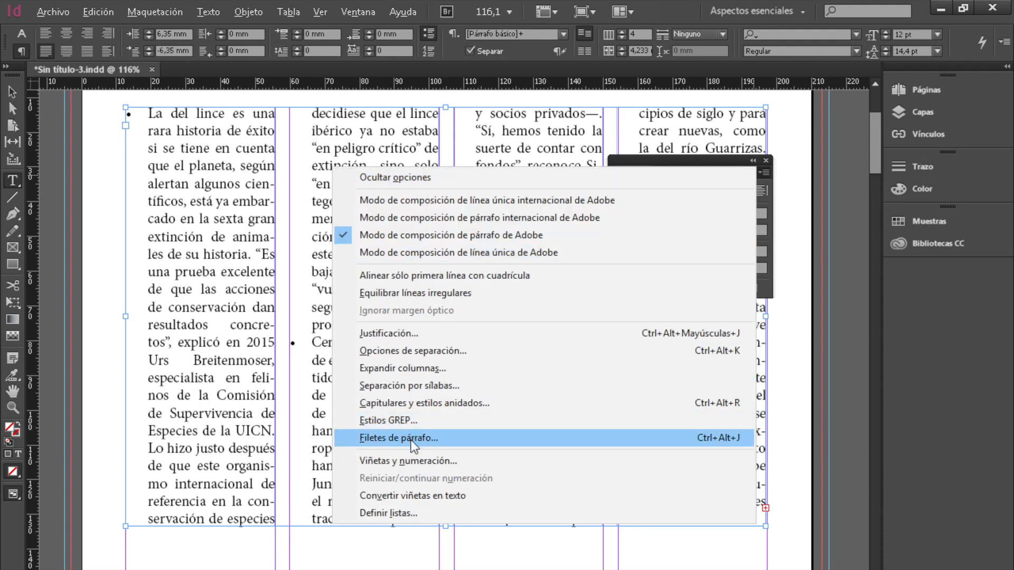
click(411, 455)
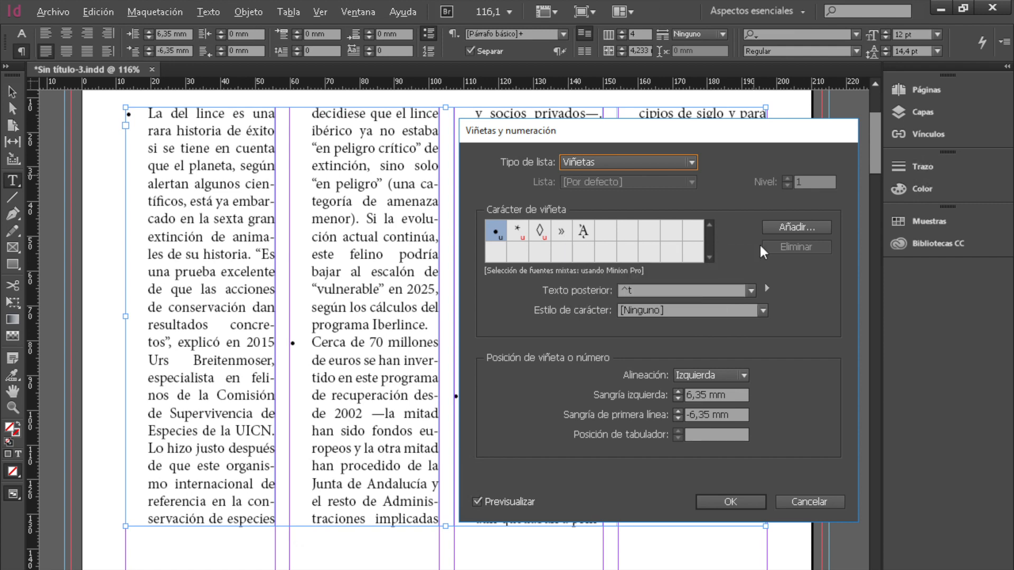
click(778, 227)
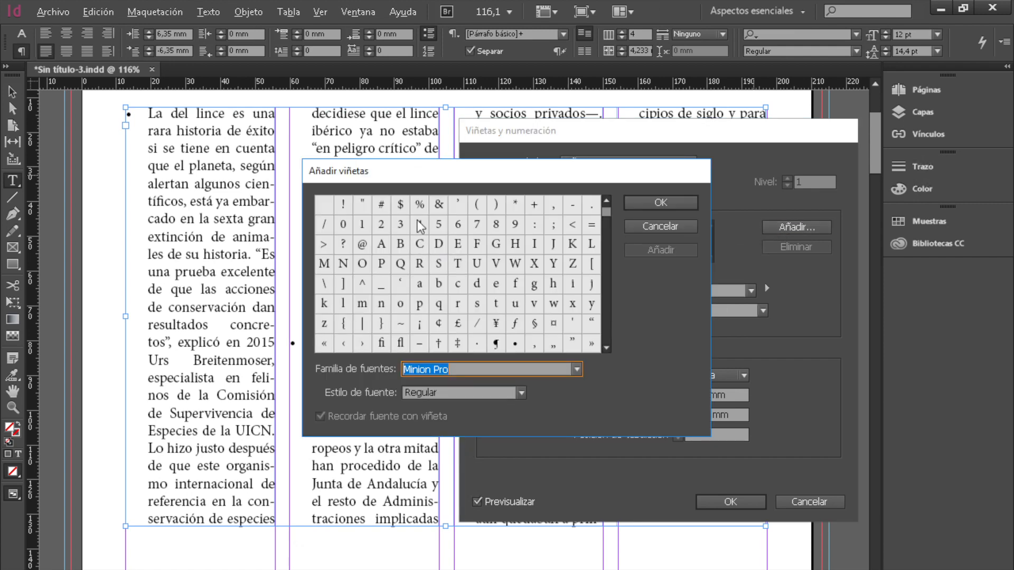
scroll(460, 270, down, 2)
click(499, 306)
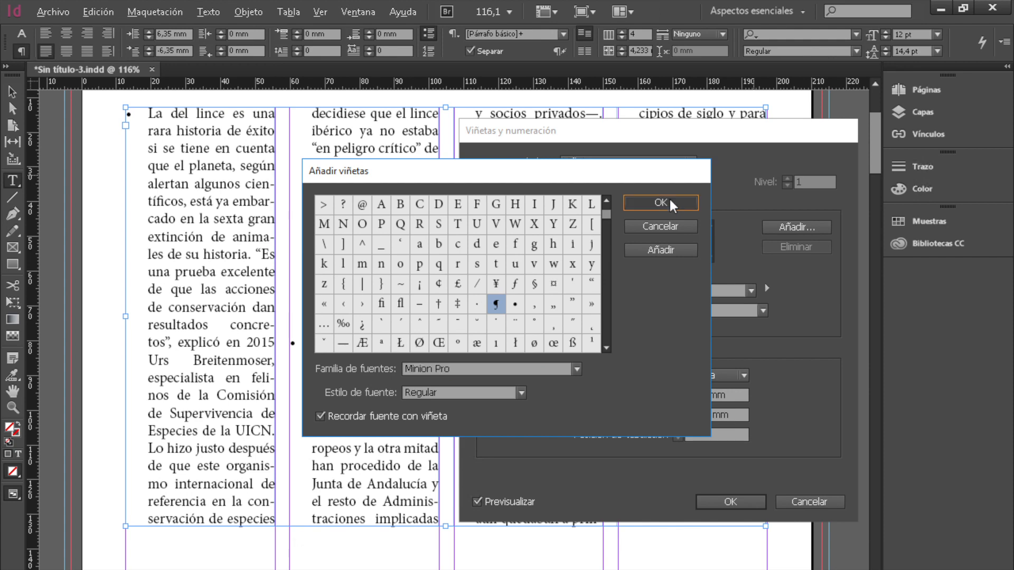
click(668, 203)
click(606, 232)
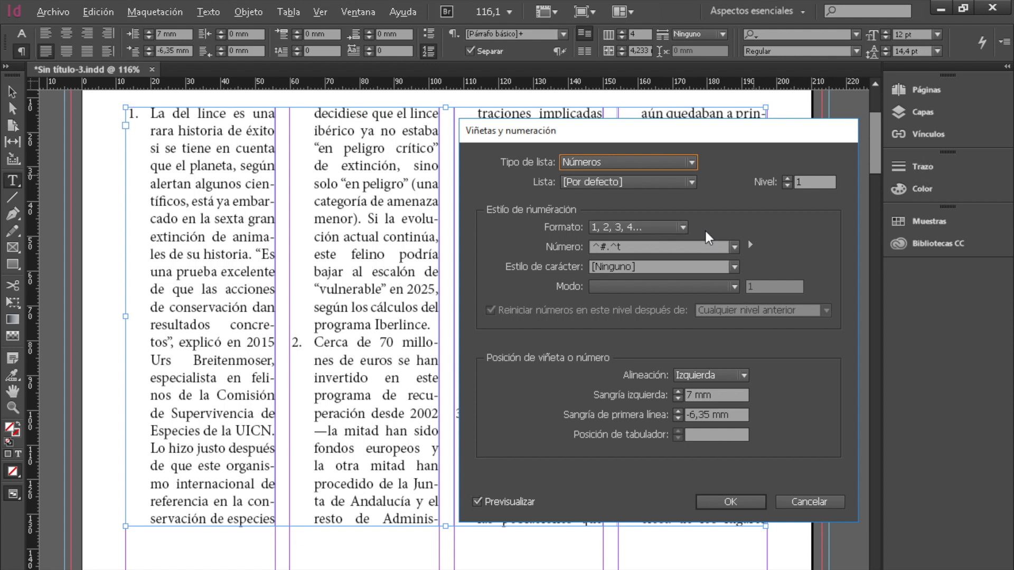
Switch the list type to numbers in the 1, 2, 3, 4... format with the number pattern ^p^m^#.^t
click(734, 247)
click(748, 245)
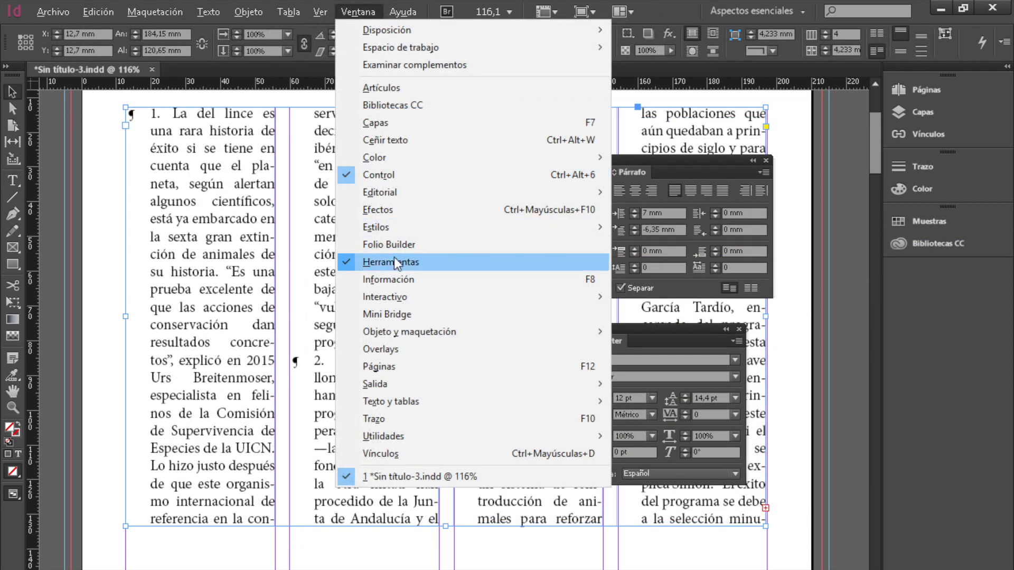
Start a new paragraph style from the frame's formatting and review its basic and advanced character formats
mouse_move(390, 232)
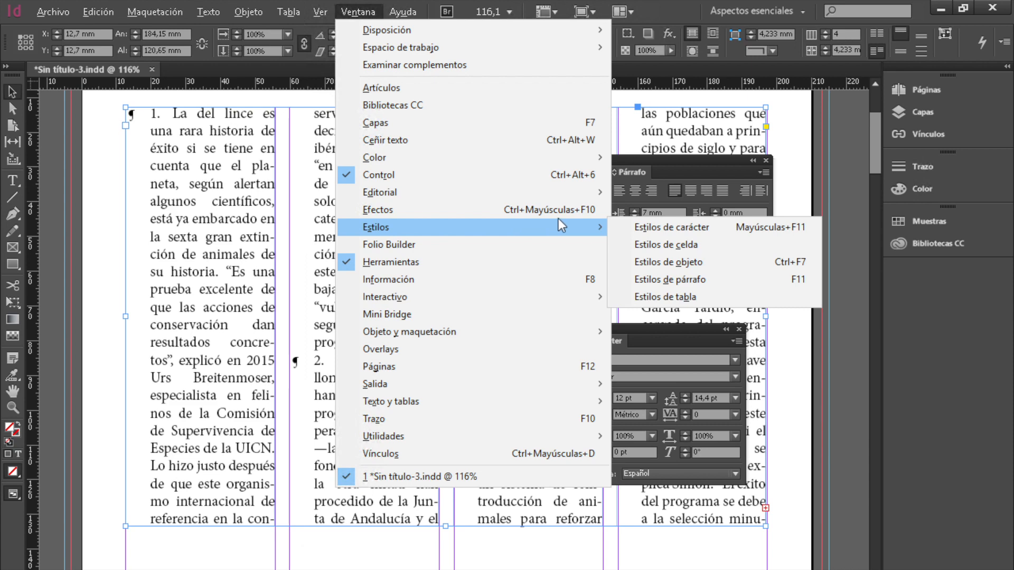
click(646, 285)
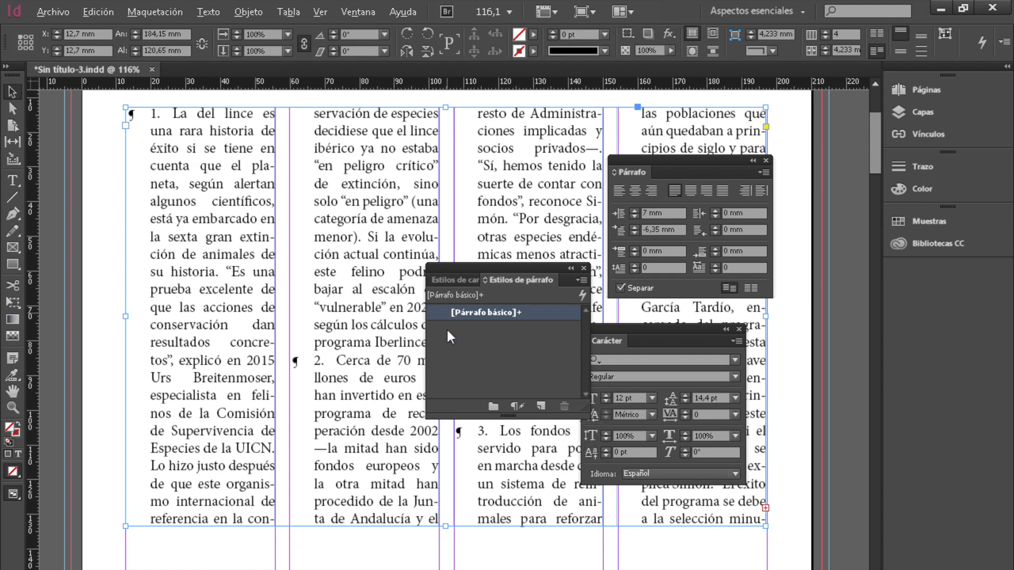
alt+click(541, 406)
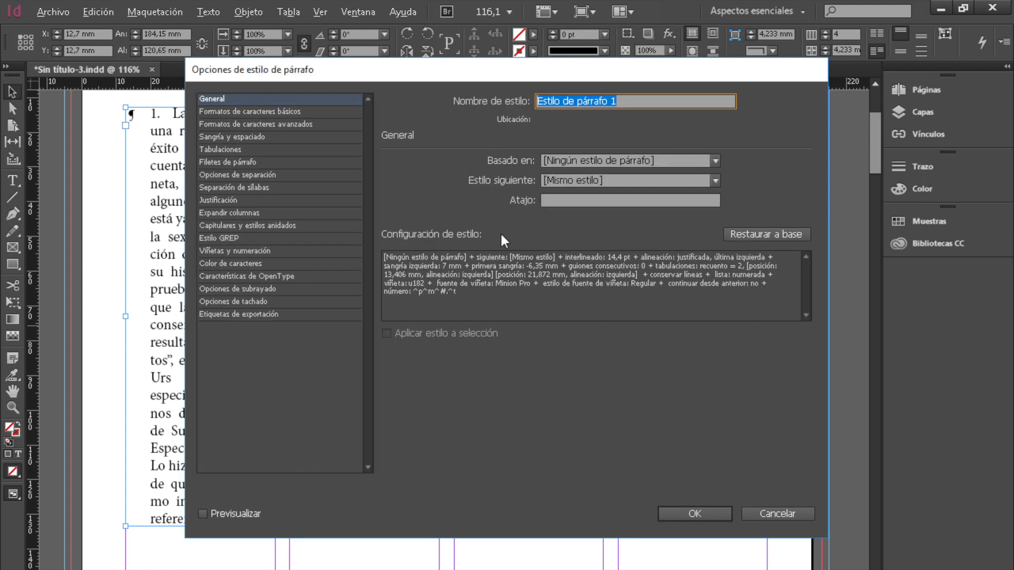
click(280, 112)
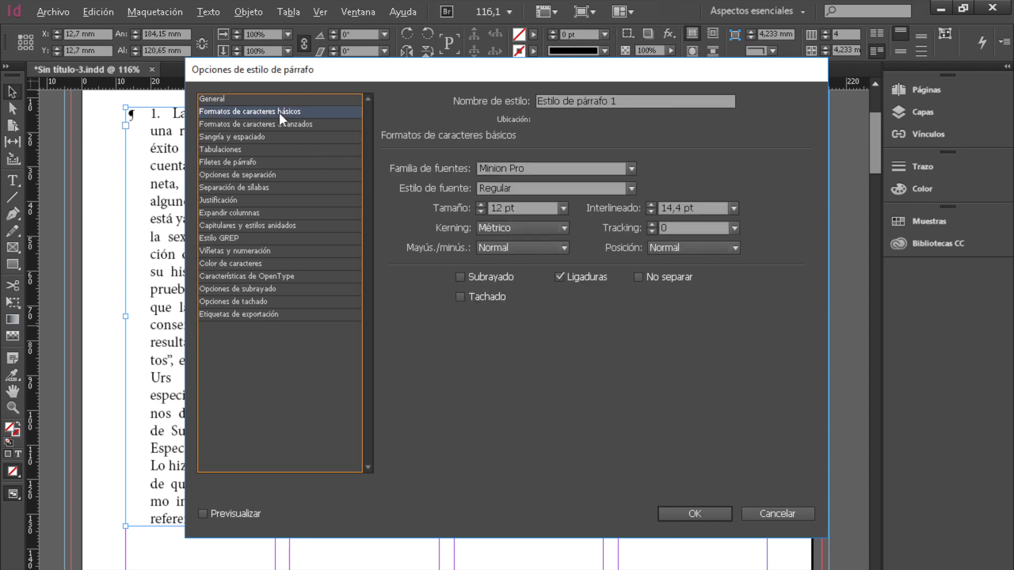
click(280, 125)
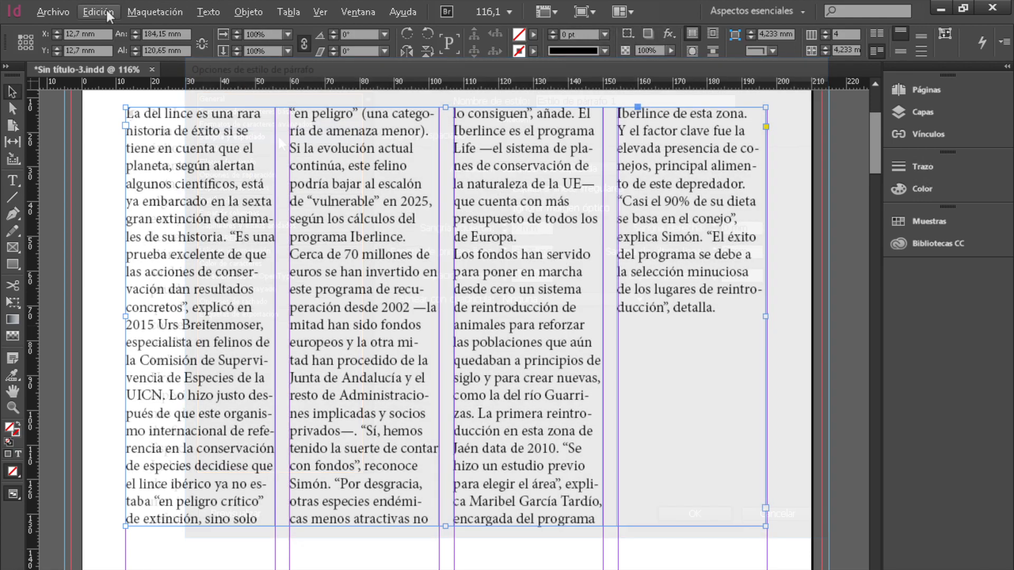
Set the document's baseline grid preferences to start at 12 pt relative to Margen superior, with an increment of 12 pt
click(106, 9)
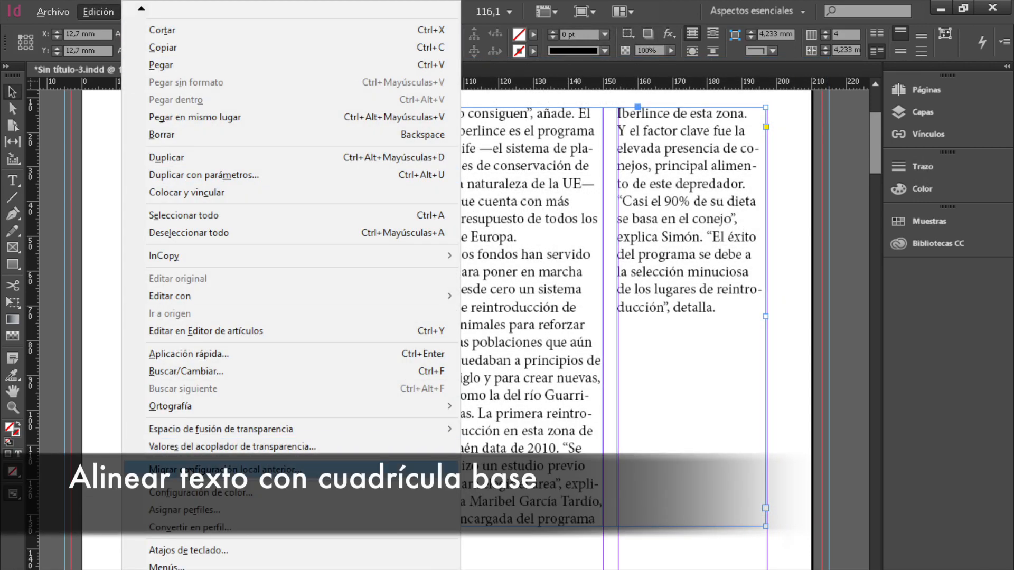
mouse_move(175, 569)
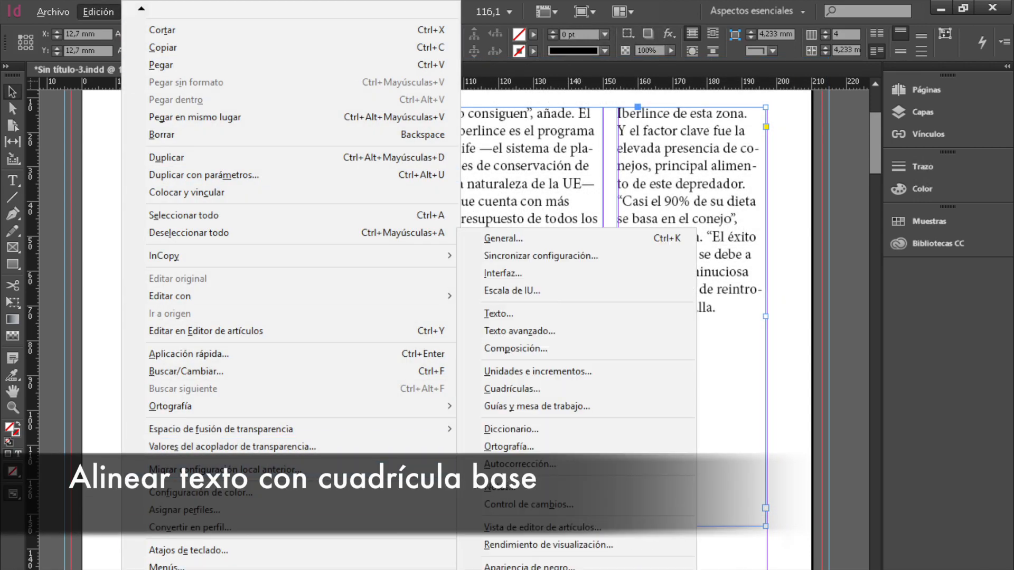
click(503, 390)
click(660, 149)
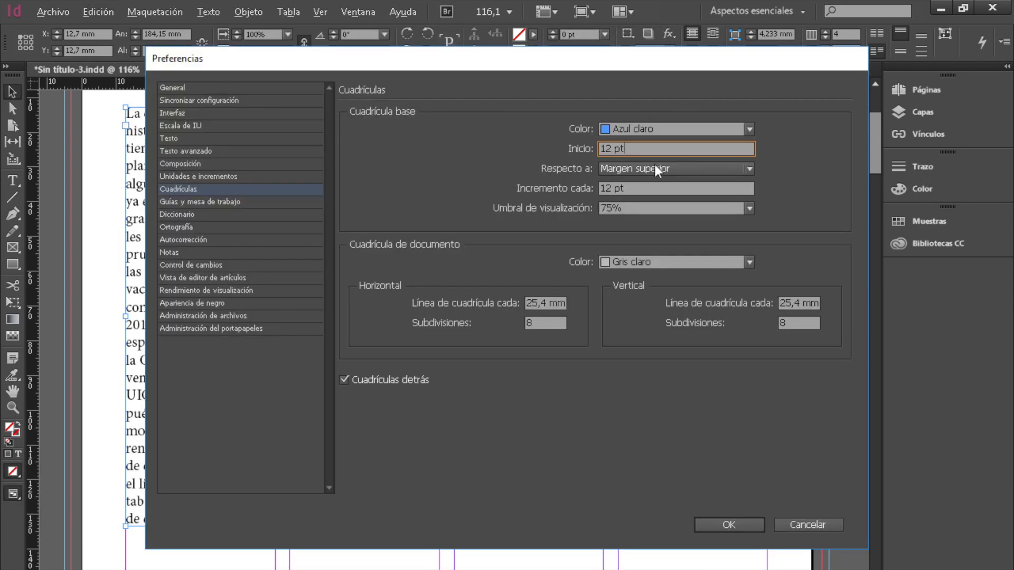
click(654, 166)
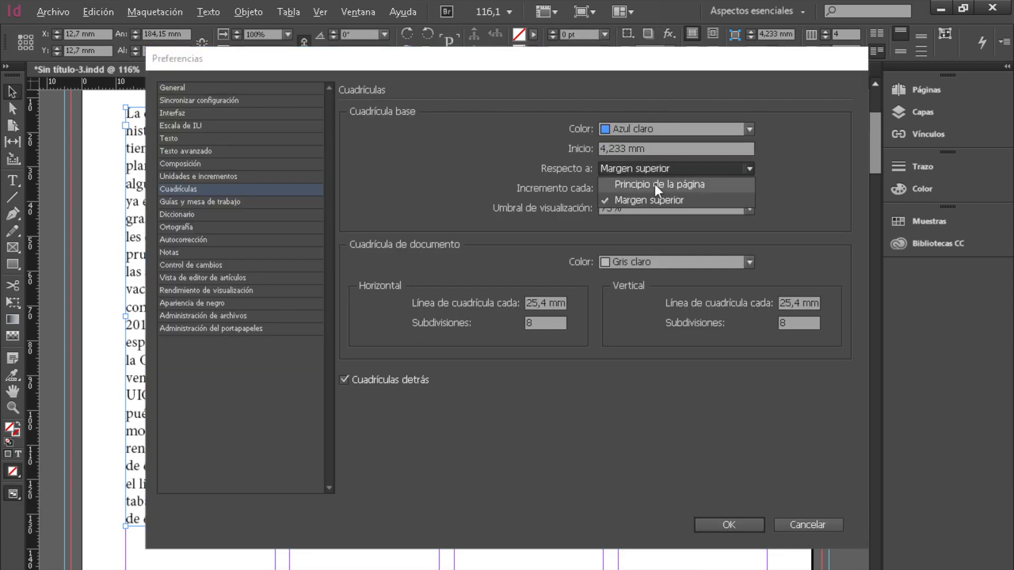
click(655, 200)
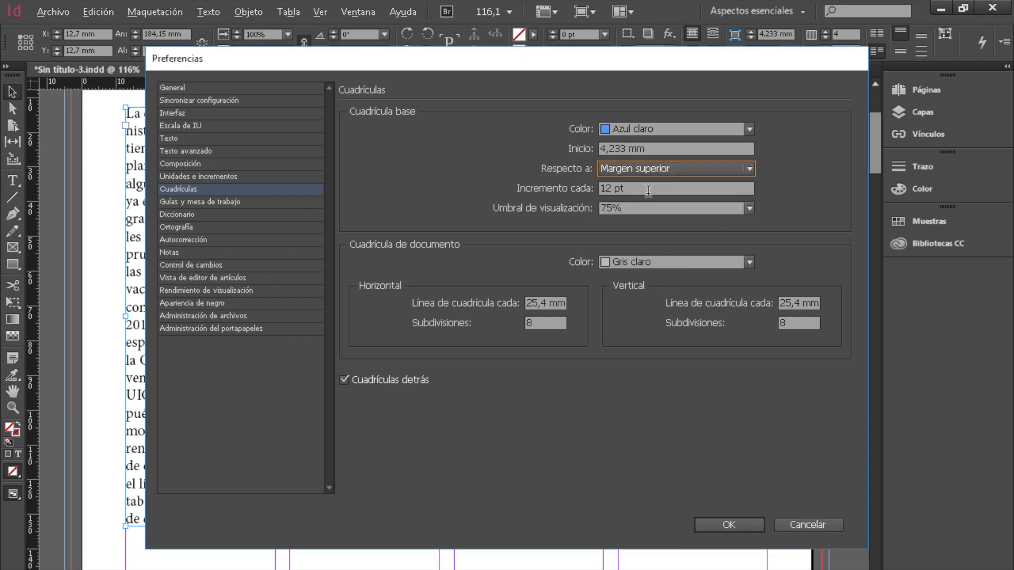
click(741, 521)
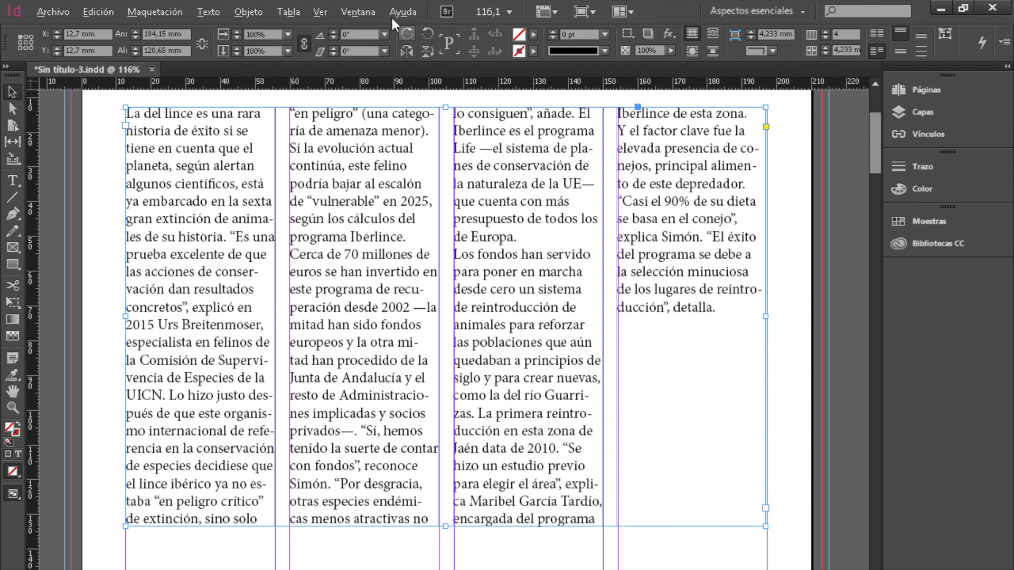
Show the baseline grid on the page
click(320, 11)
mouse_move(411, 266)
mouse_move(448, 331)
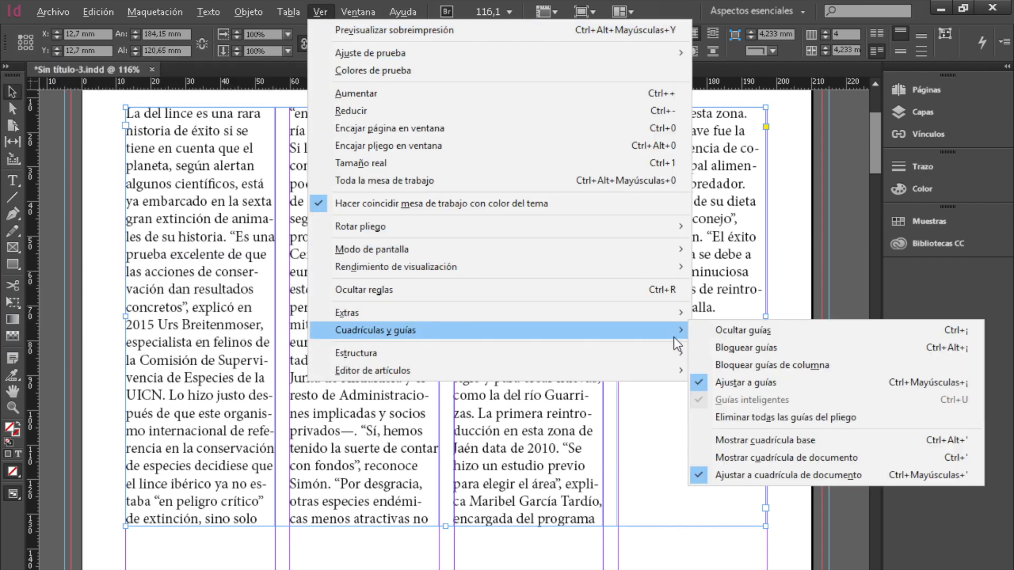
click(734, 442)
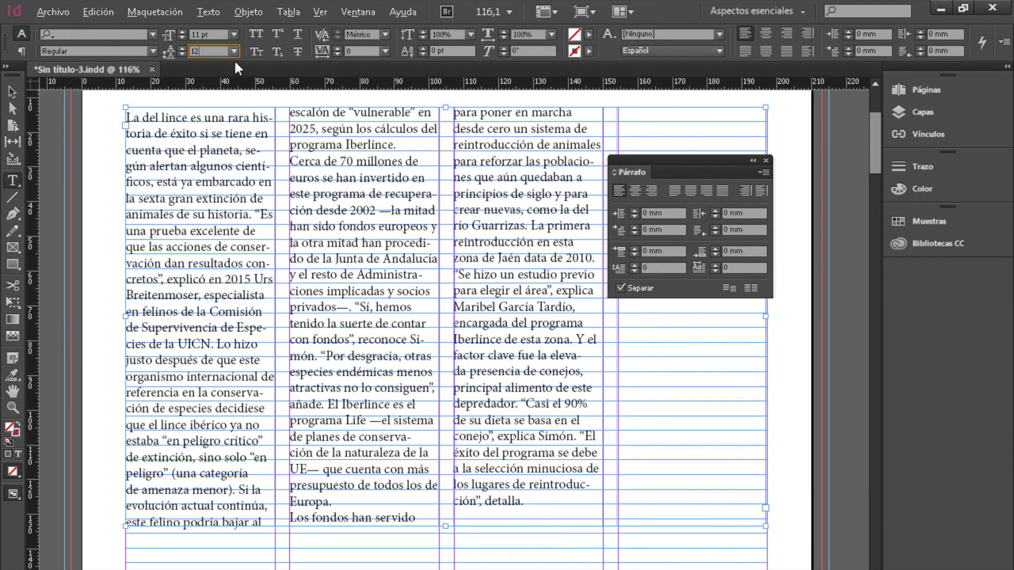
Set the 11 pt text's leading to 12 pt and align its paragraphs to the baseline grid
key(Return)
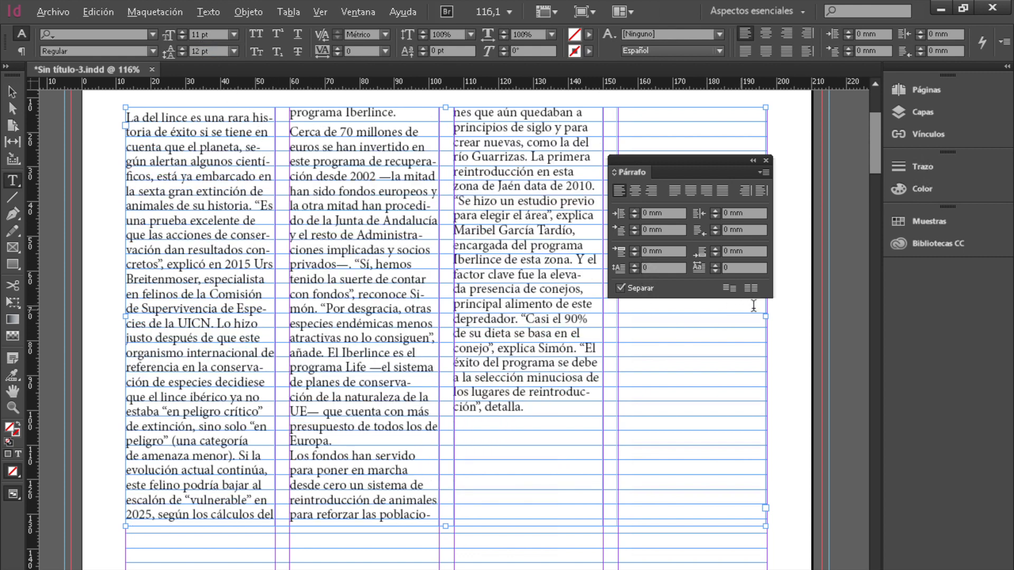
click(750, 289)
click(752, 289)
click(10, 91)
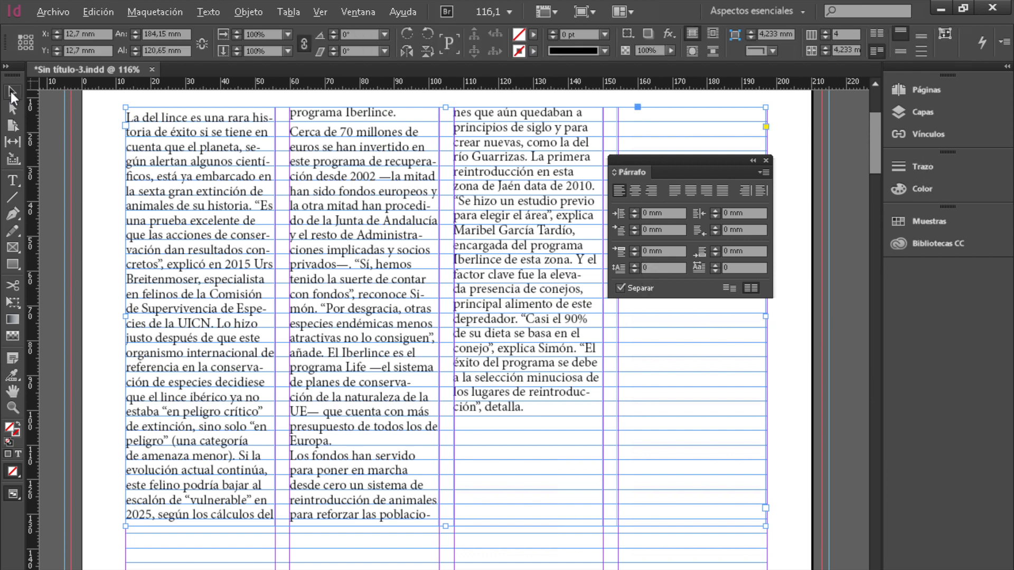
Turn off aligning only the first line to the grid, so every line of the frame's text follows the baseline grid
click(763, 172)
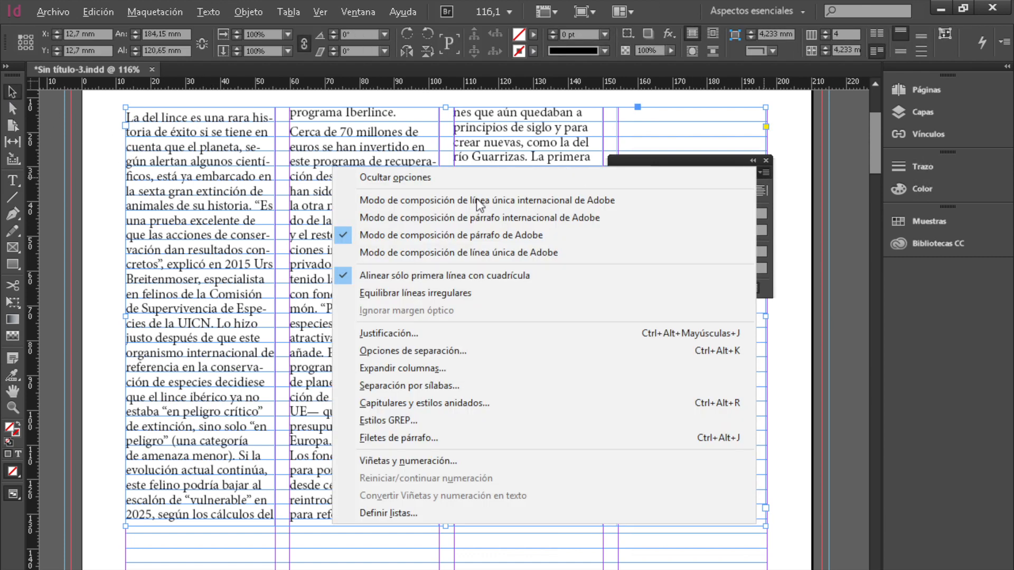
click(448, 275)
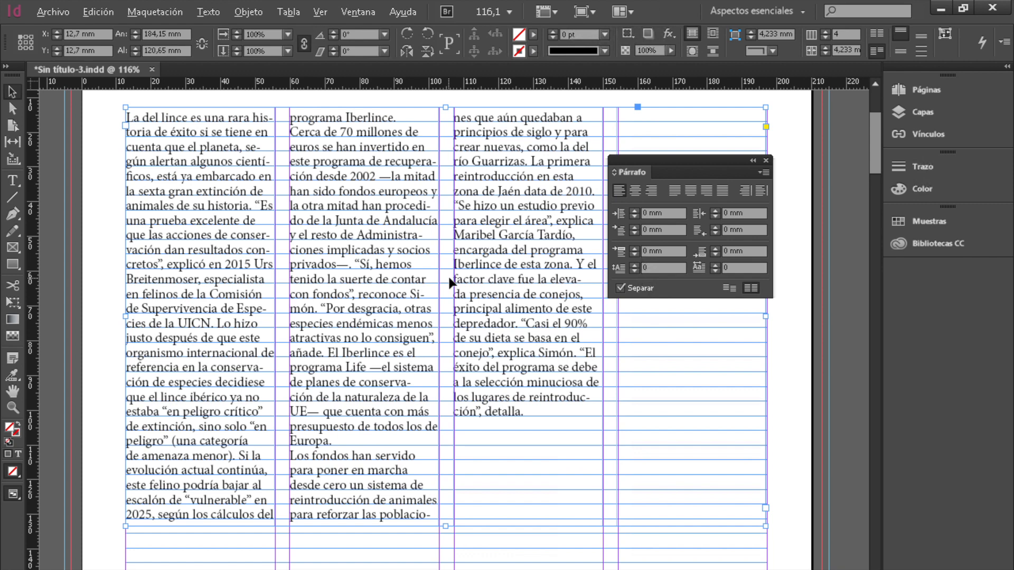
click(752, 289)
Try a custom baseline grid on the text frame with a larger increment and a different grid color, and move the frame down the page
click(248, 12)
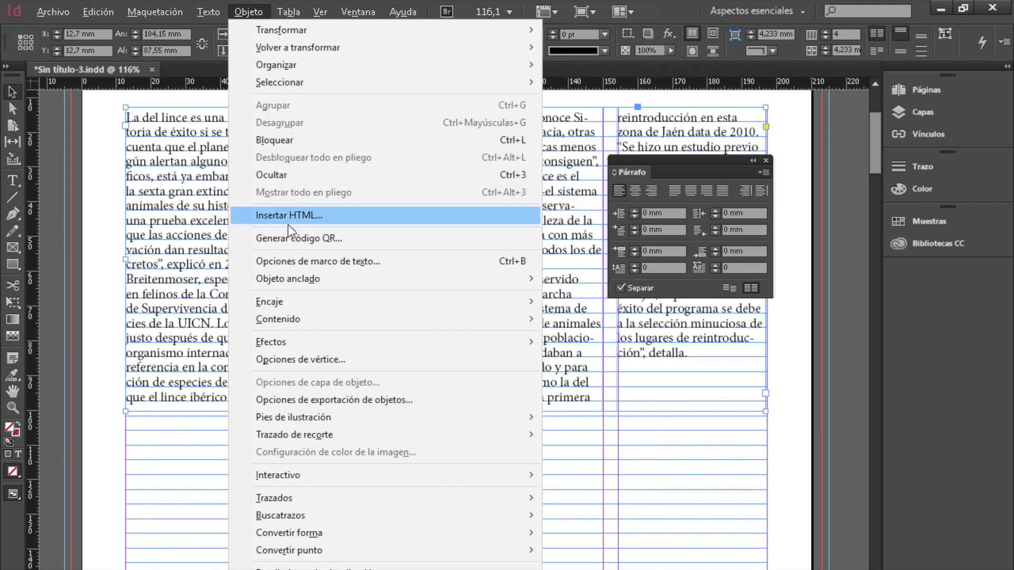
click(291, 256)
click(676, 232)
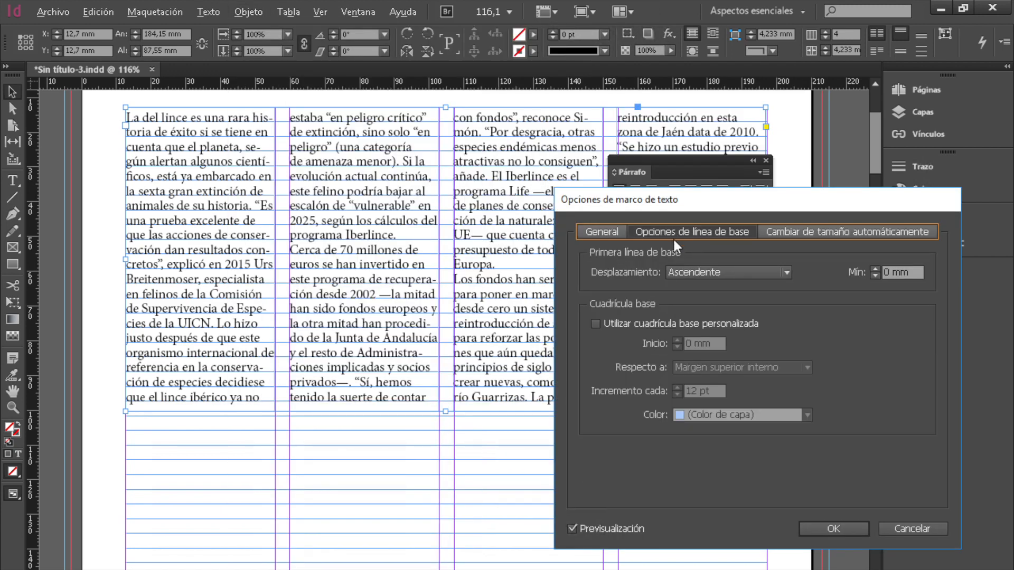
click(596, 322)
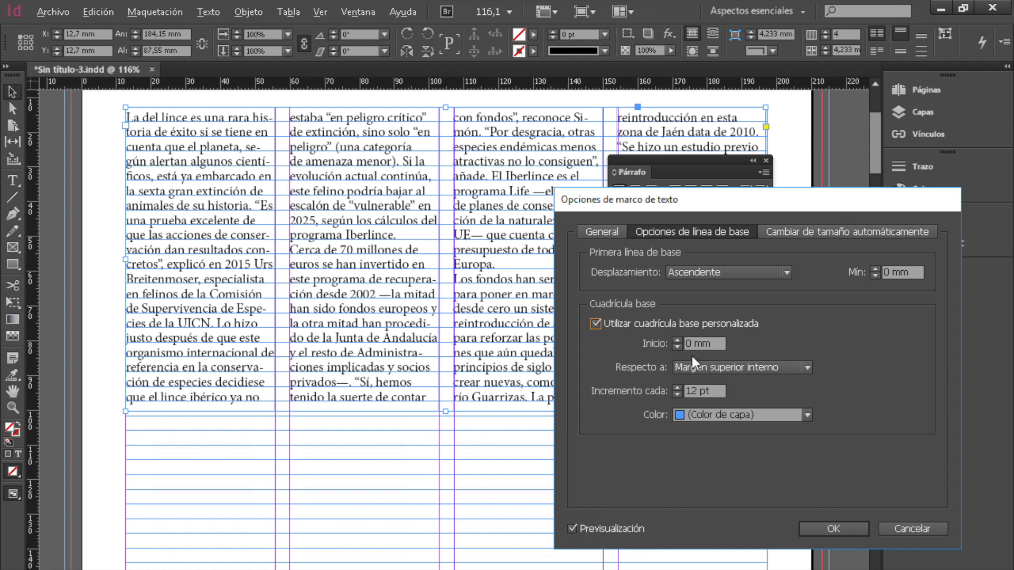
click(677, 388)
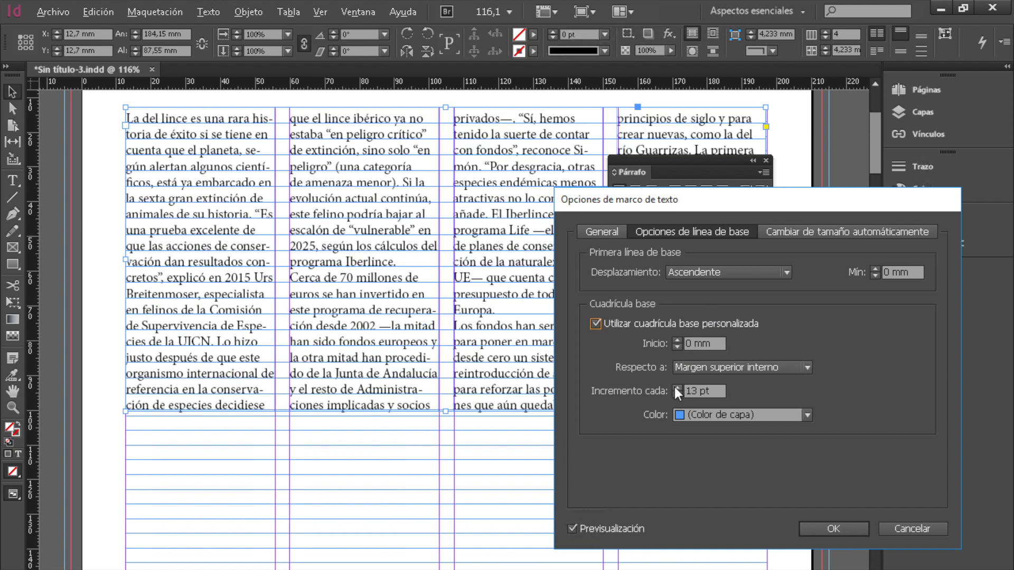
click(677, 388)
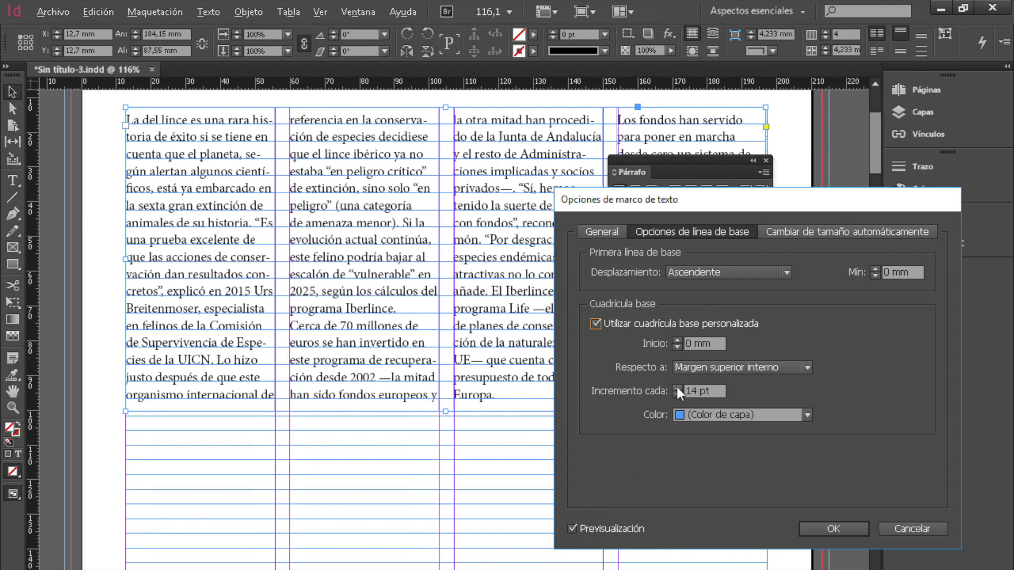
click(677, 387)
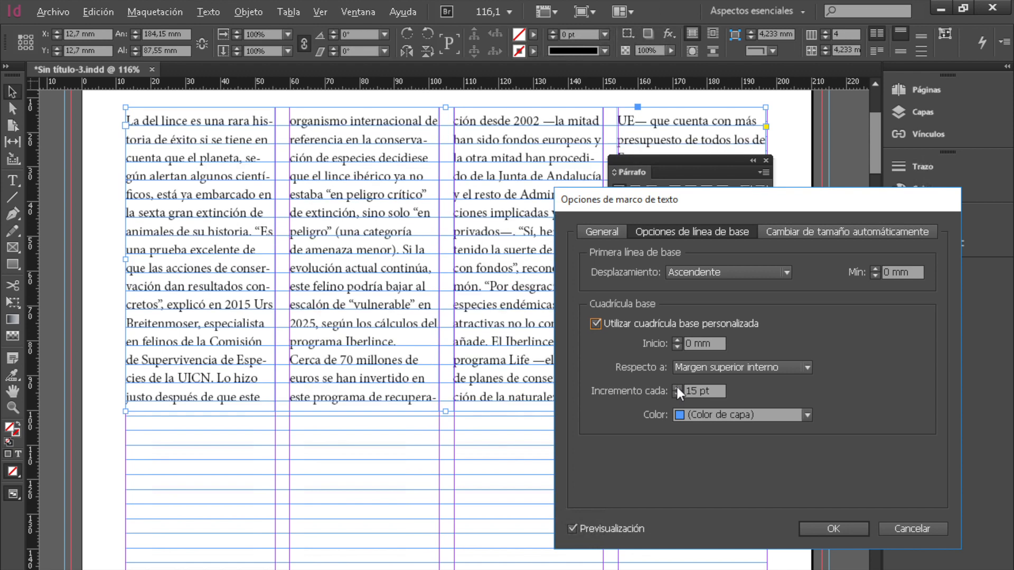
click(677, 388)
click(804, 415)
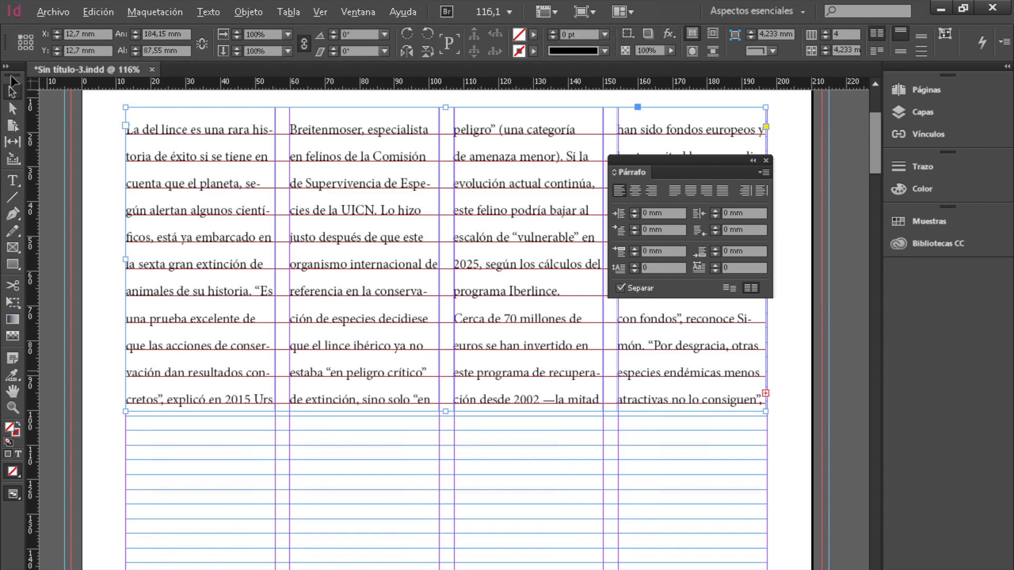
drag(246, 337, 245, 442)
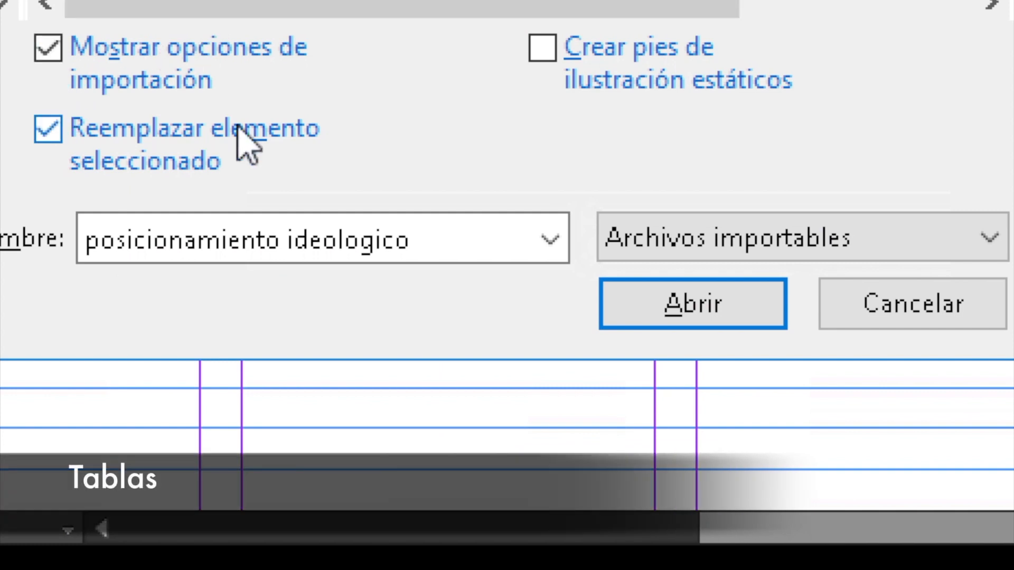
Import the spreadsheet posicionamiento ideologico with import options shown, using sheet Hoja1 and cell range A1:F9
click(691, 311)
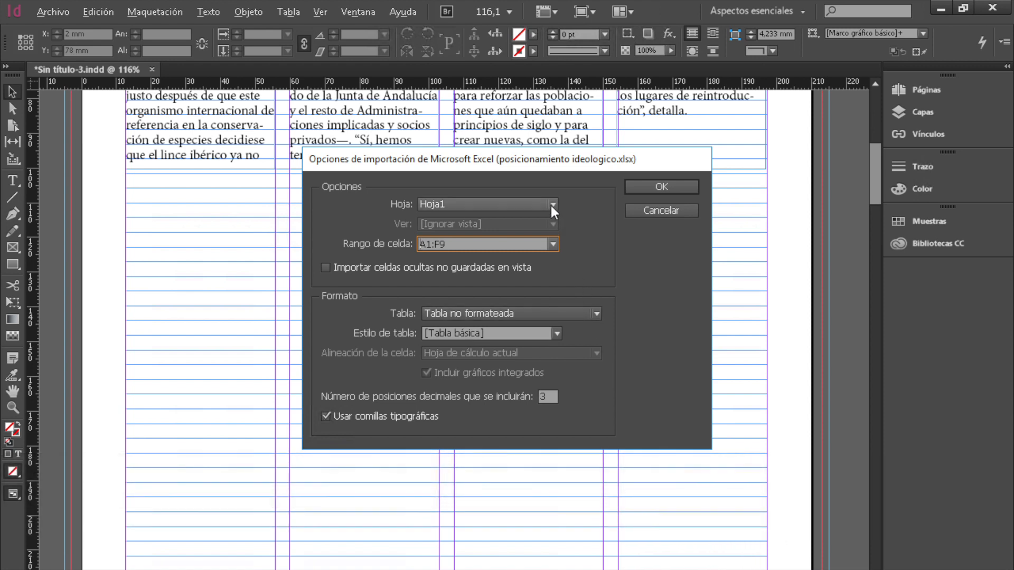
click(550, 205)
click(550, 205)
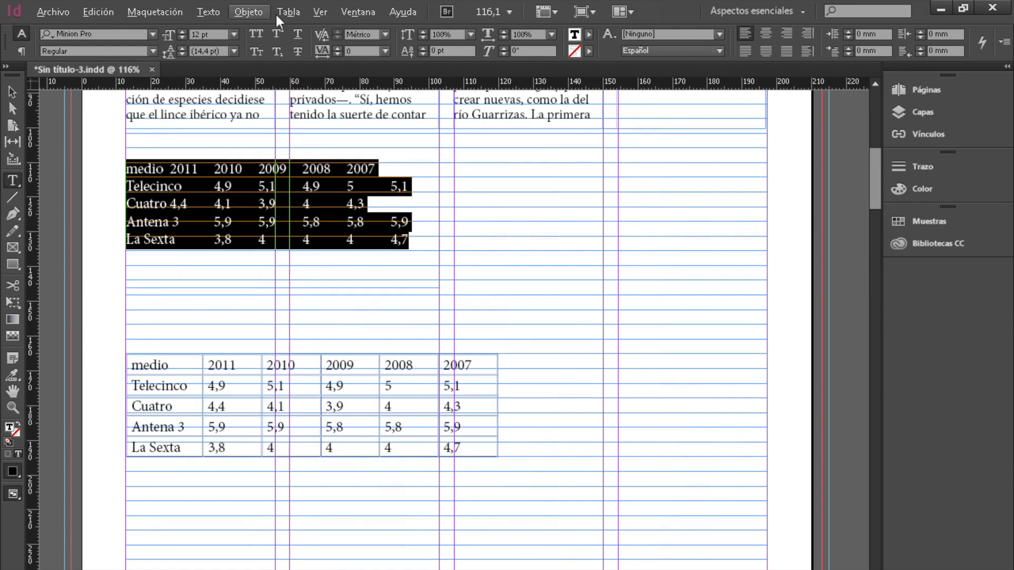
Create a table with four rows and four columns spanning the first two page columns below the article text
click(278, 16)
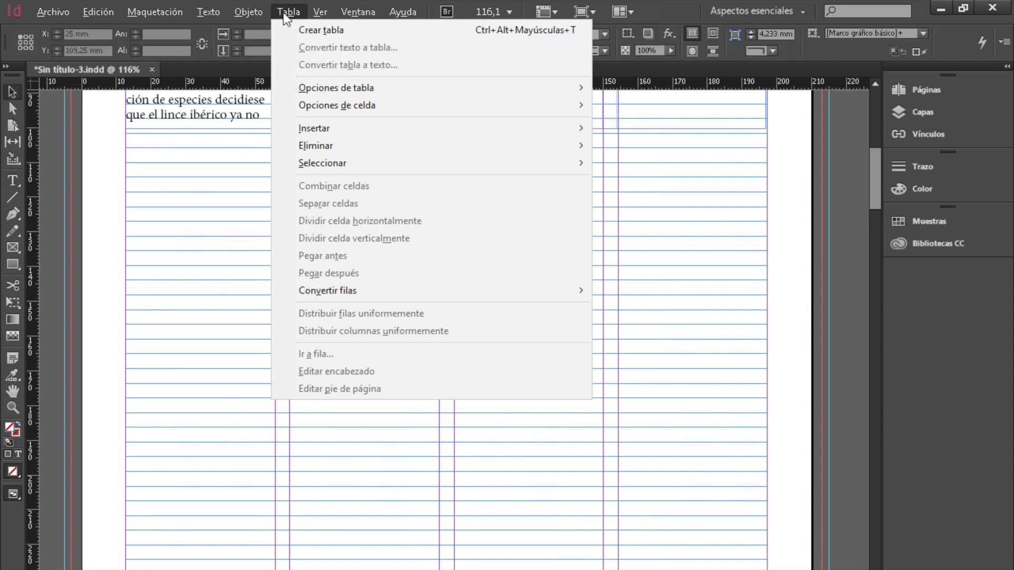
click(297, 30)
key(Return)
drag(127, 149, 438, 264)
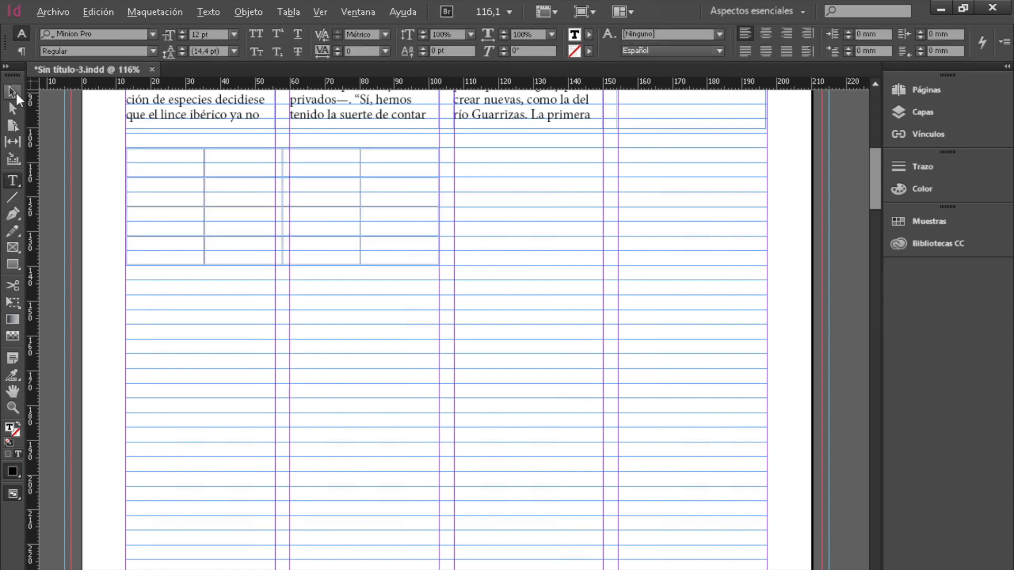
click(288, 12)
mouse_move(316, 108)
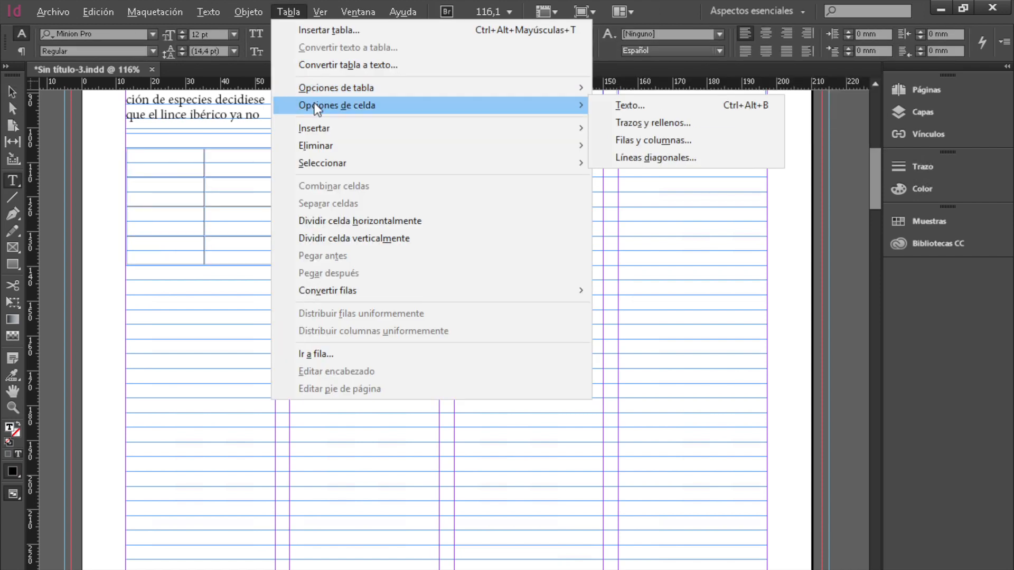
mouse_move(318, 128)
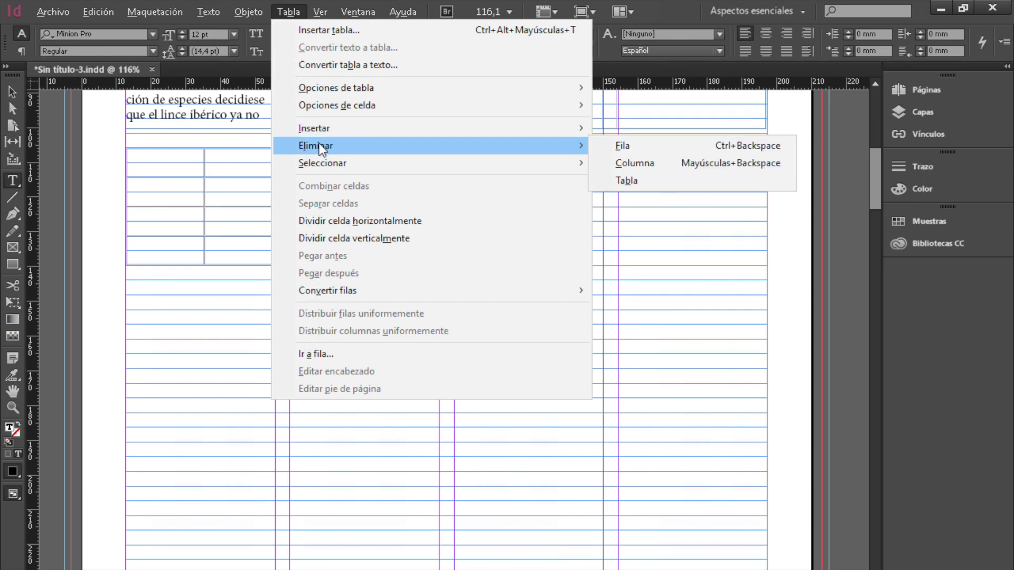
mouse_move(320, 163)
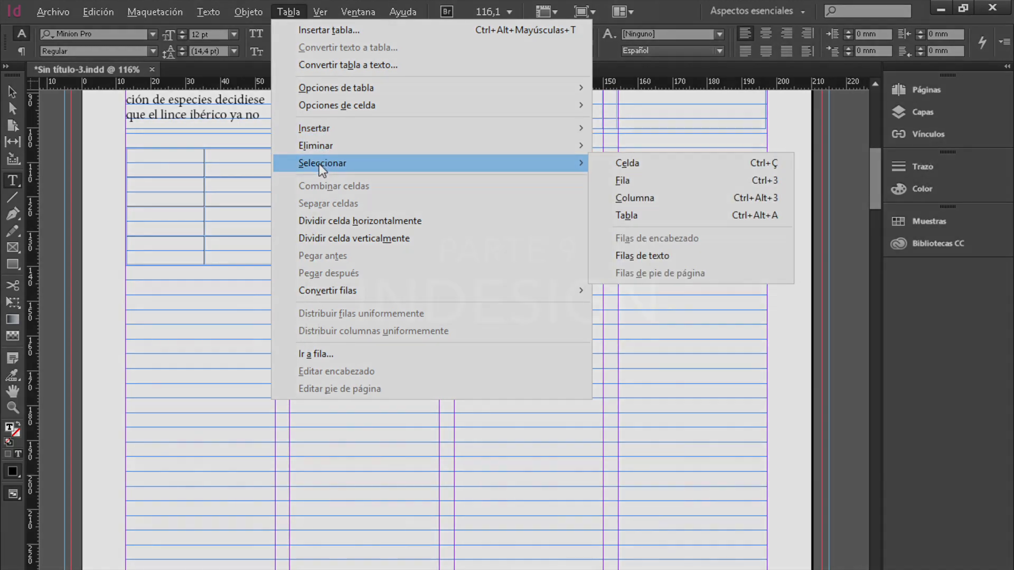